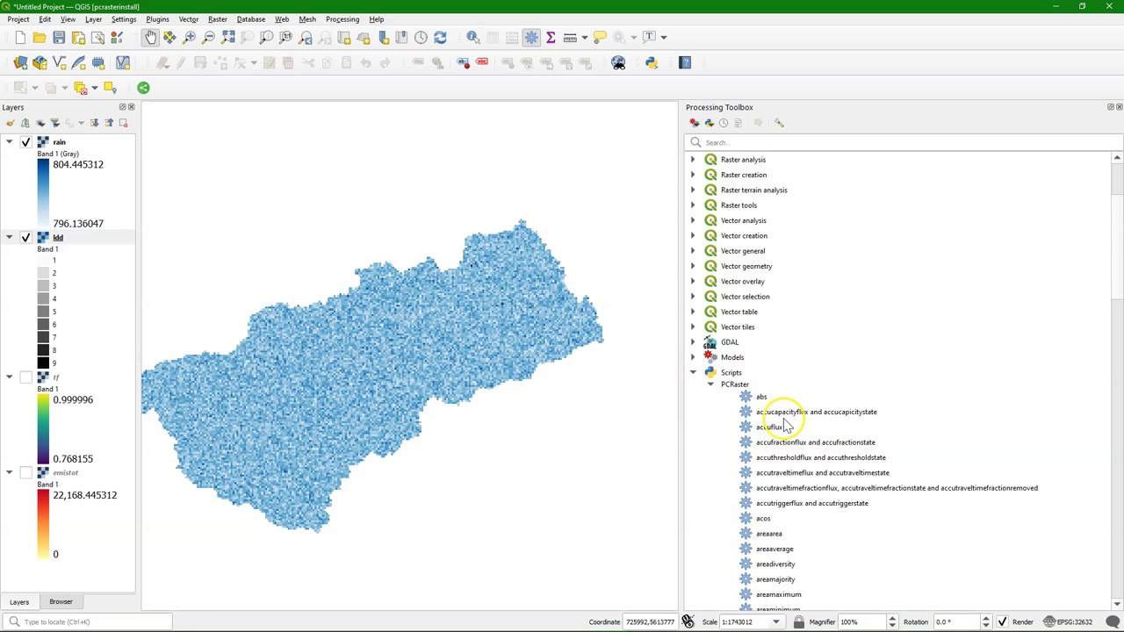
Open the accuflux tool from the PCRaster scripts in the Processing Toolbox
click(784, 428)
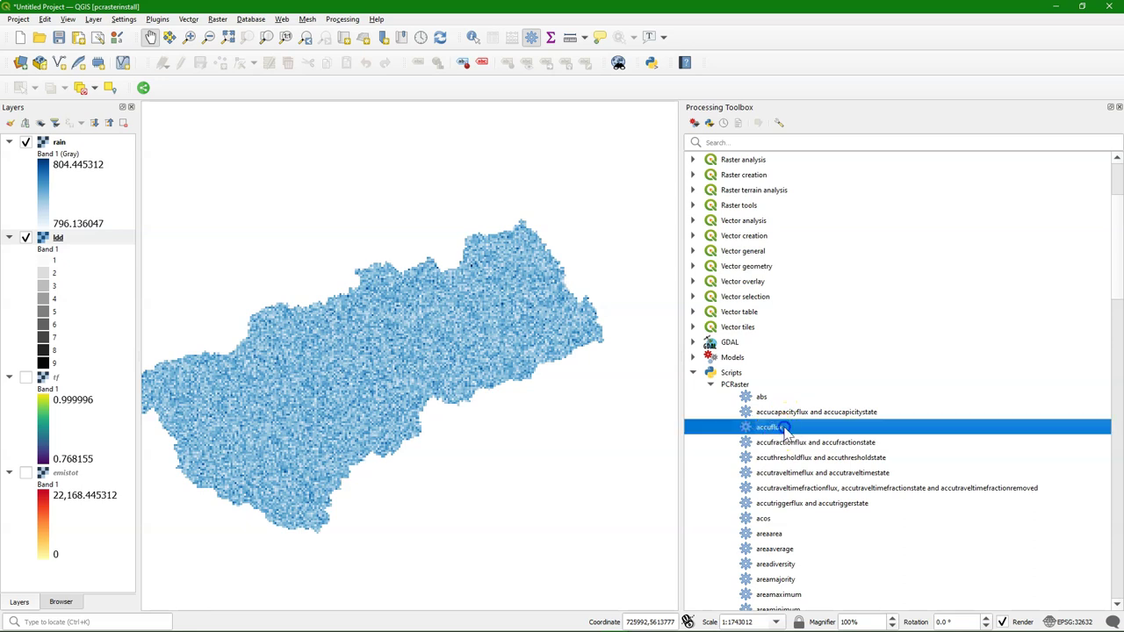
double_click(784, 427)
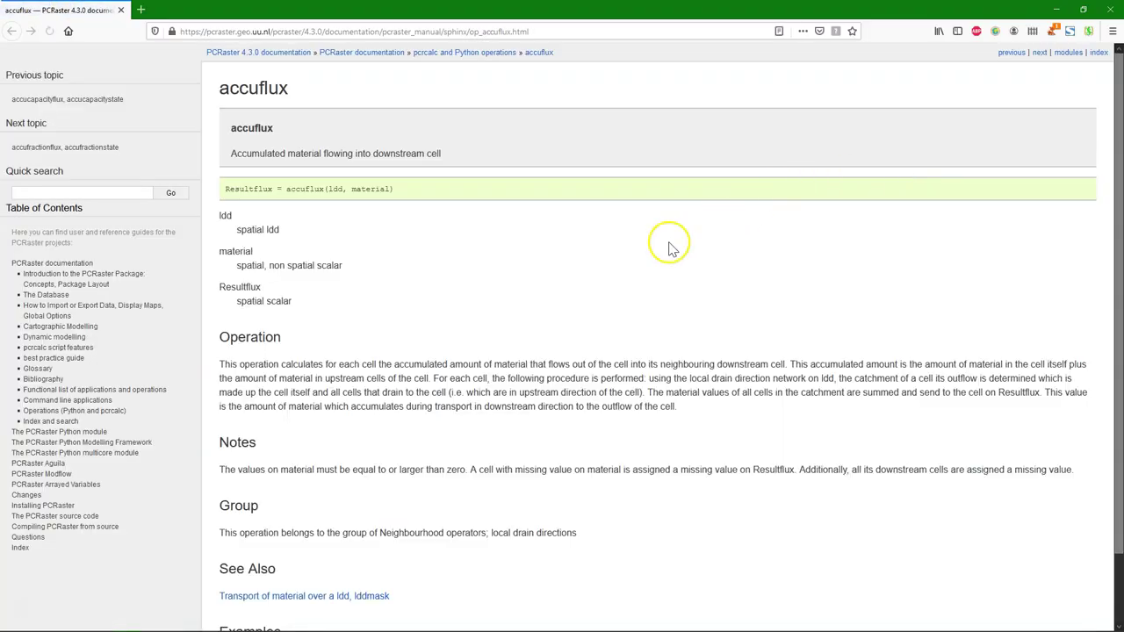
Browse the accuflux documentation and follow the 'Transport of material over a ldd' link
scroll(389, 258, down, 2)
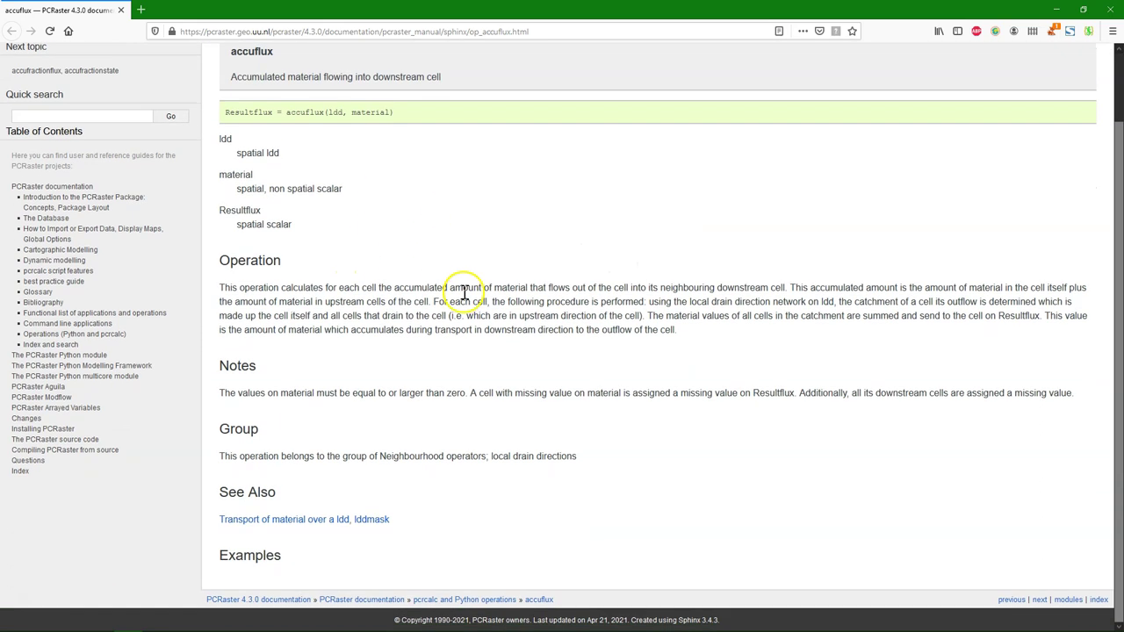
scroll(454, 294, up, 1)
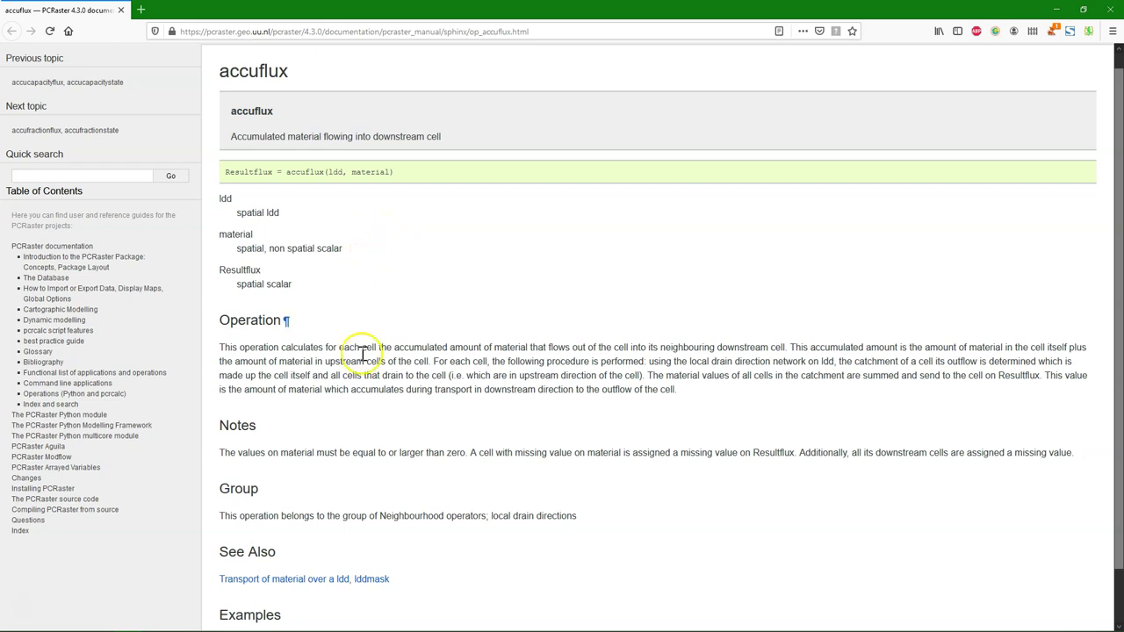
click(259, 582)
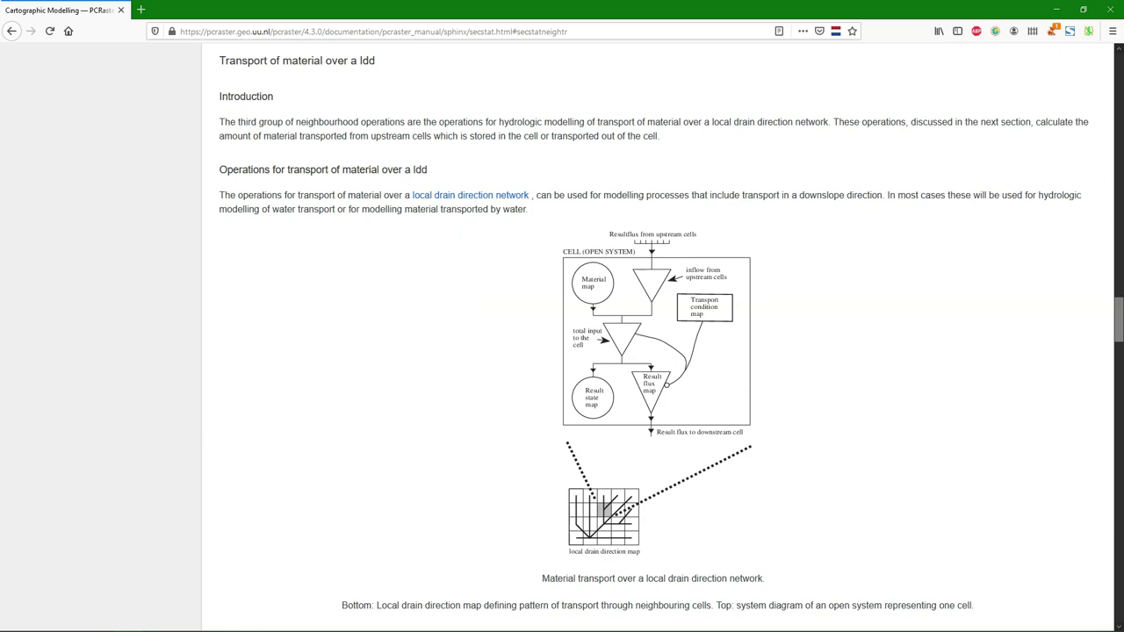
scroll(649, 351, up, 1)
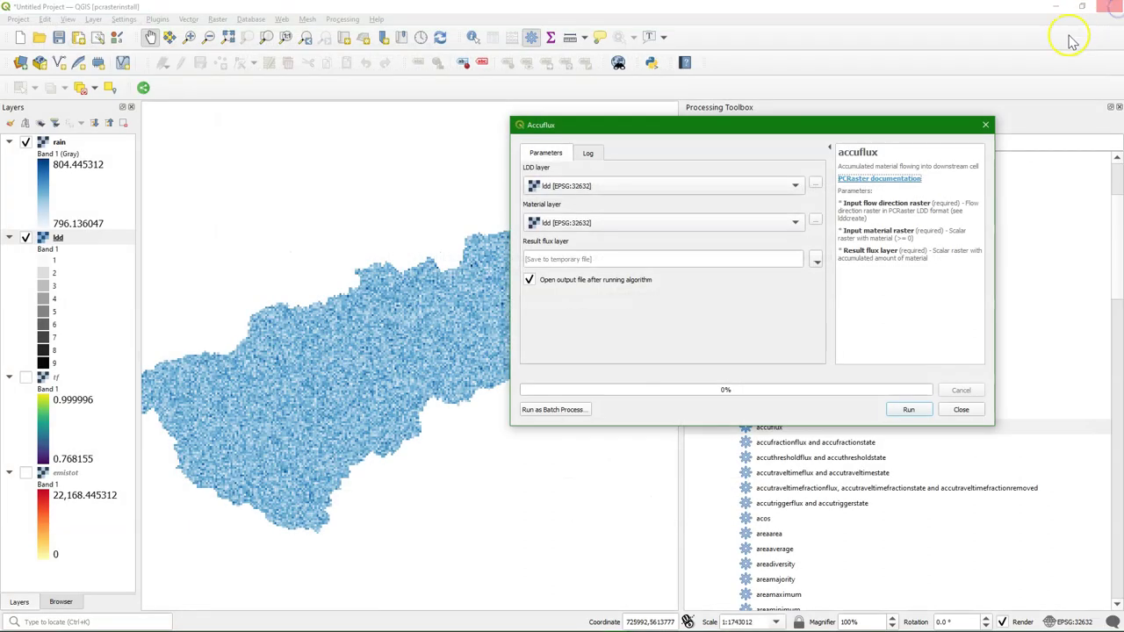
Run accuflux with rain as the material layer, saving the result flux to discharge.map
click(553, 227)
click(559, 241)
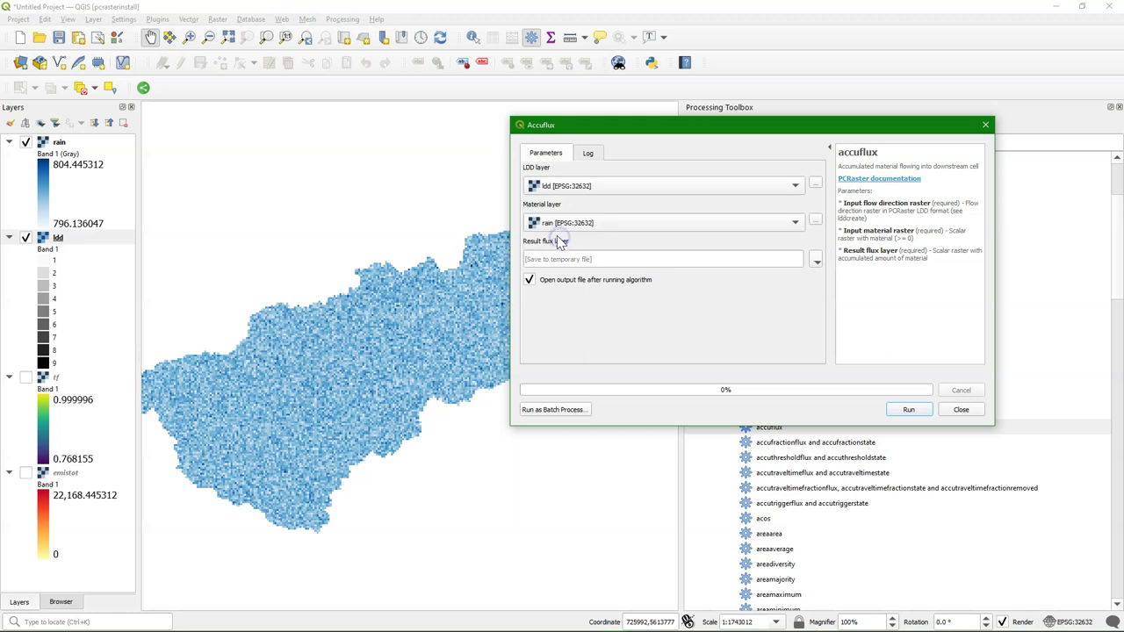
click(815, 262)
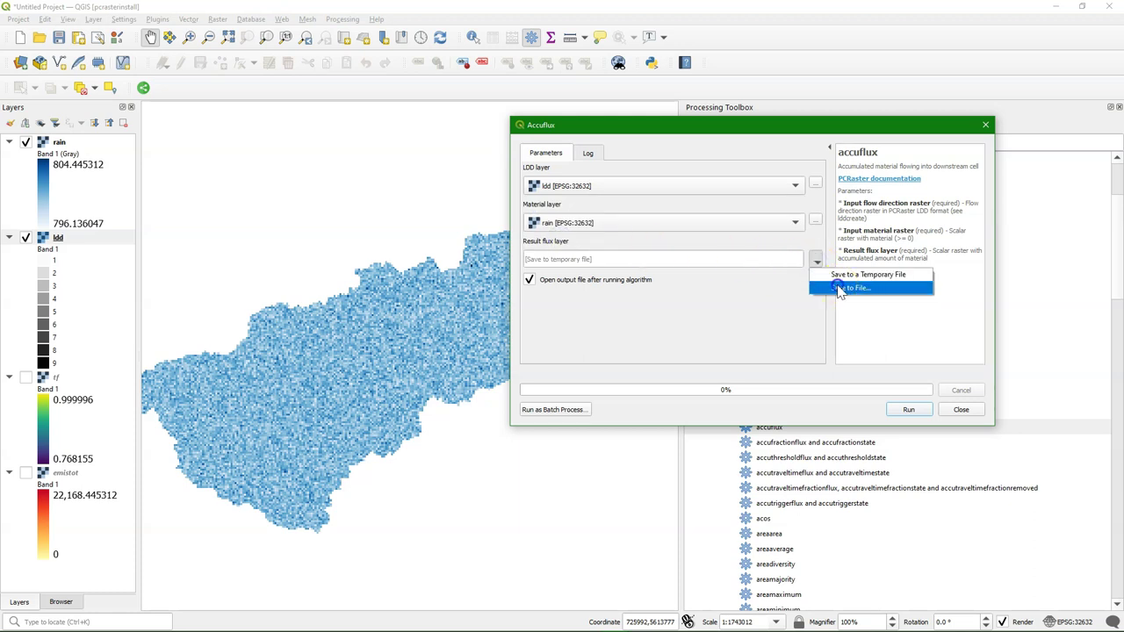
click(840, 289)
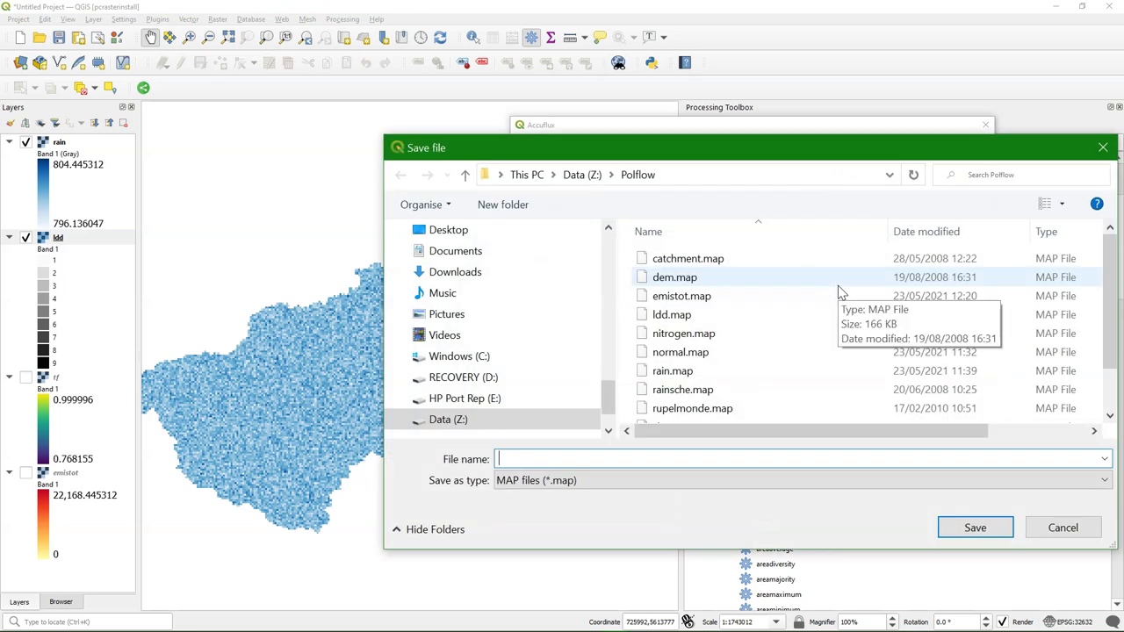
text(disc)
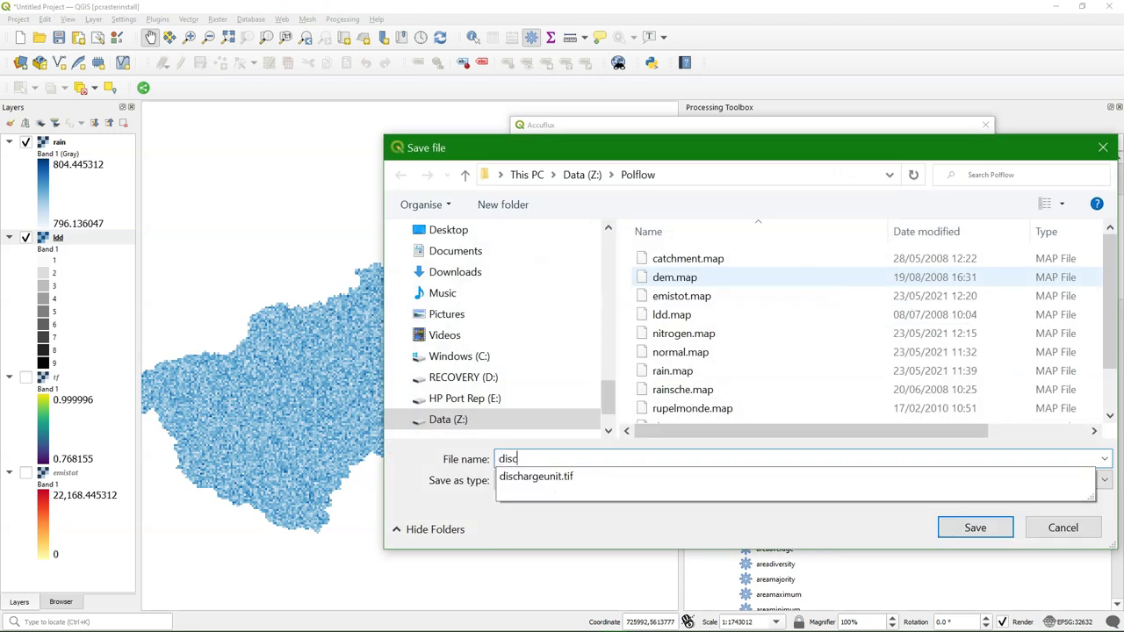
text(harge)
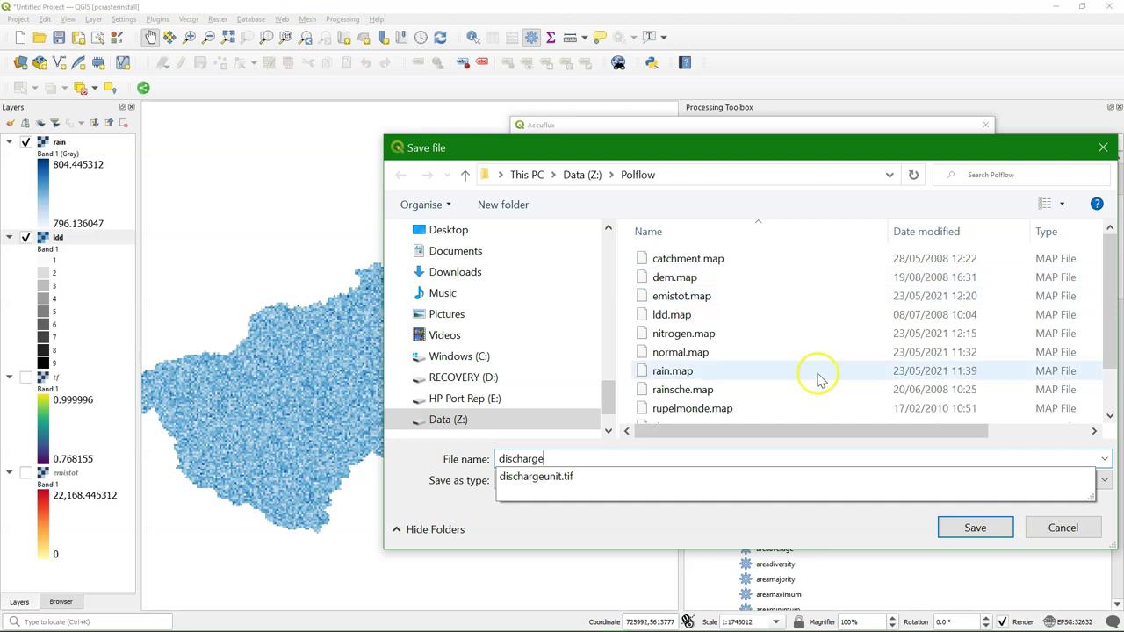
click(567, 534)
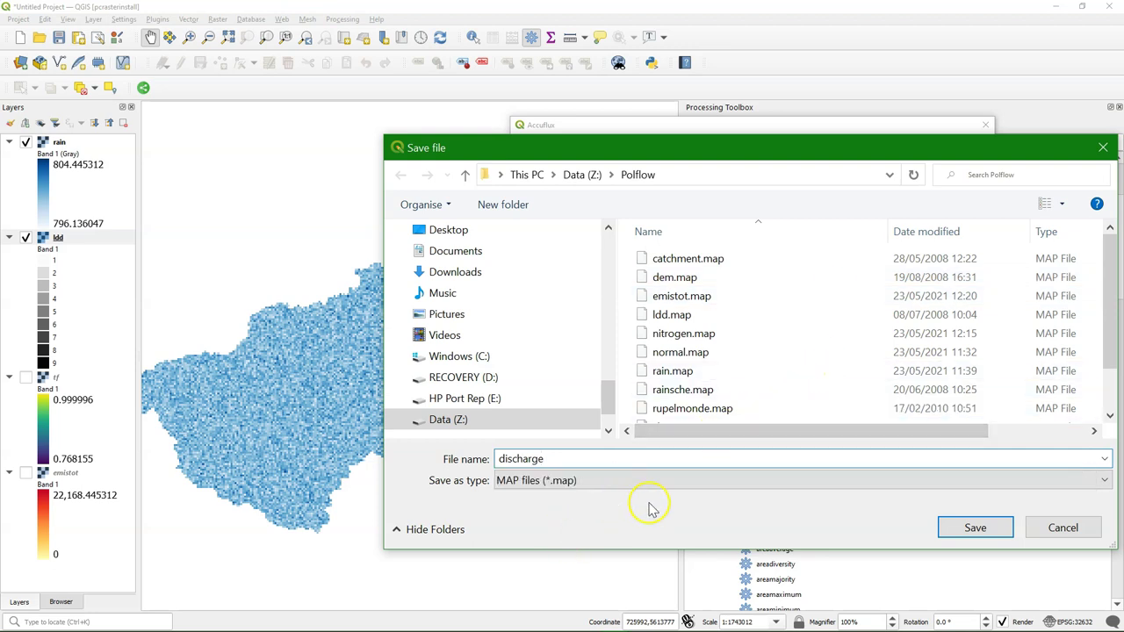
click(996, 527)
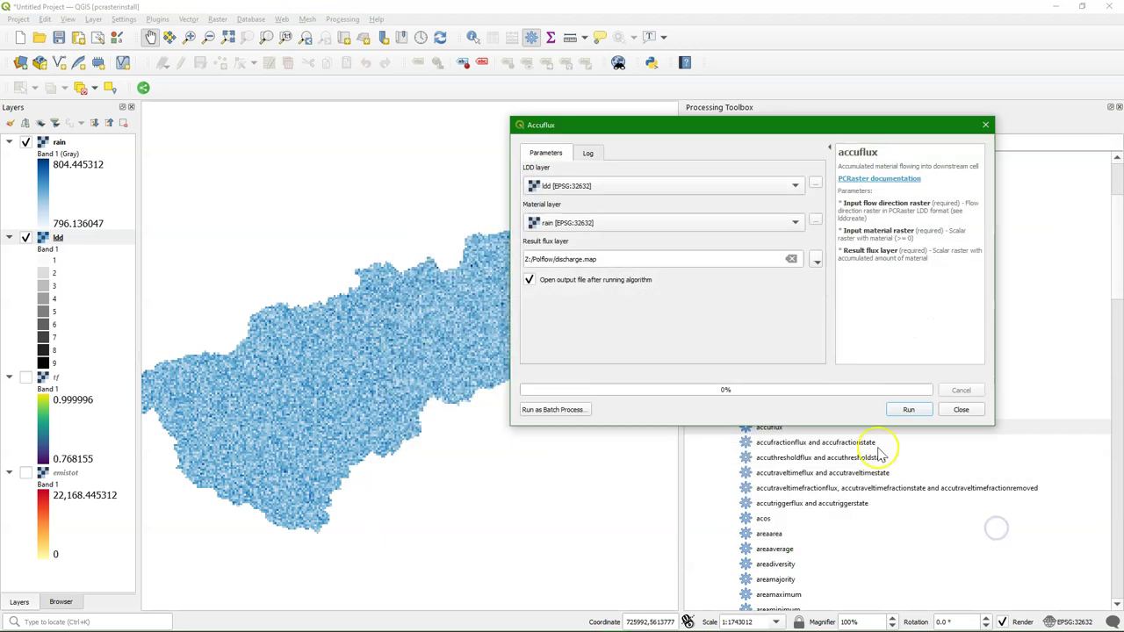
click(919, 411)
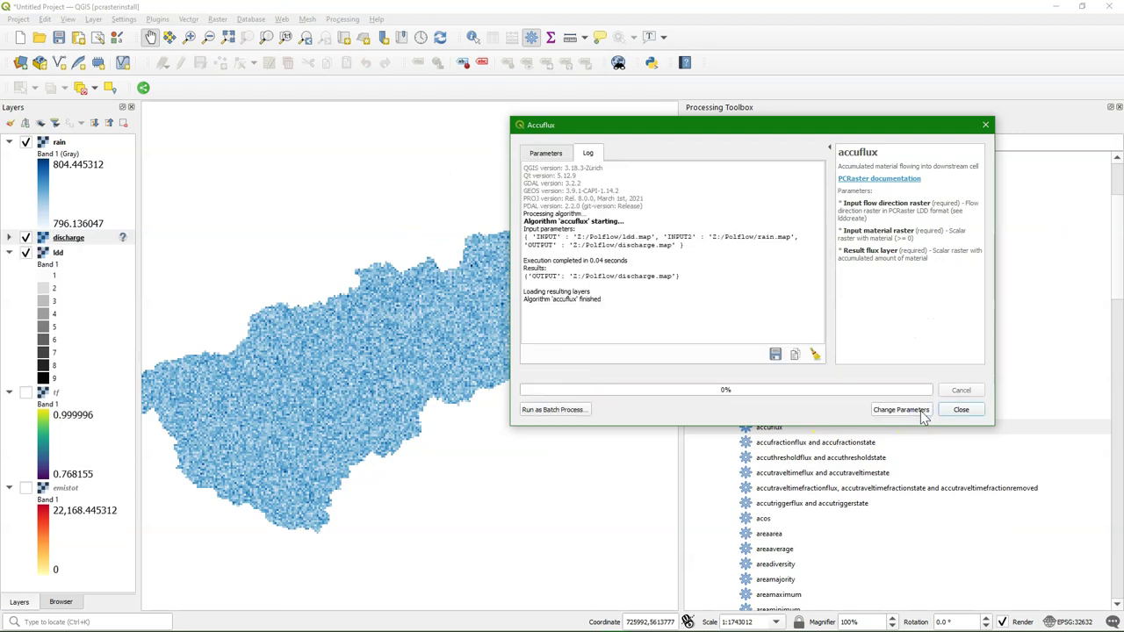
Move the discharge layer to the top and assign it a coordinate reference system
click(962, 410)
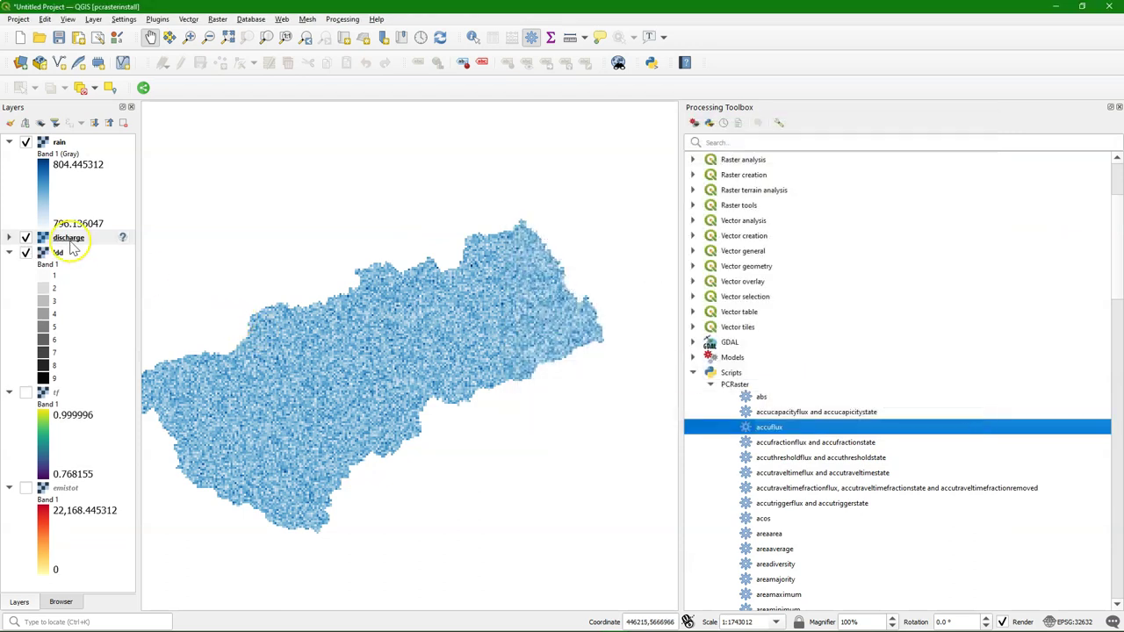
right_click(71, 239)
click(111, 370)
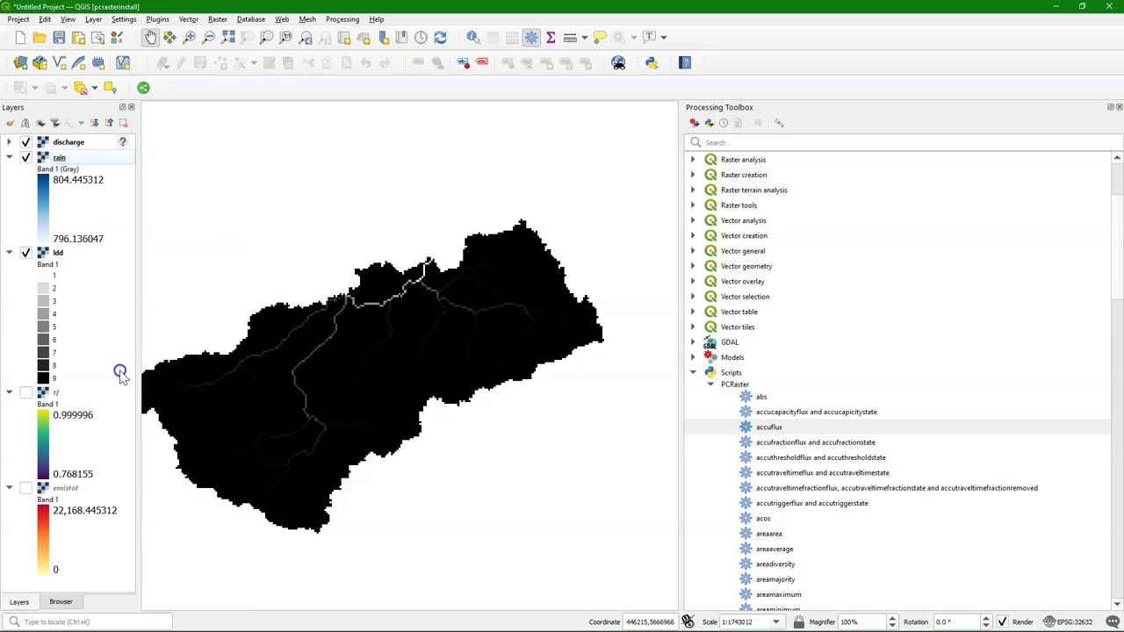
click(72, 143)
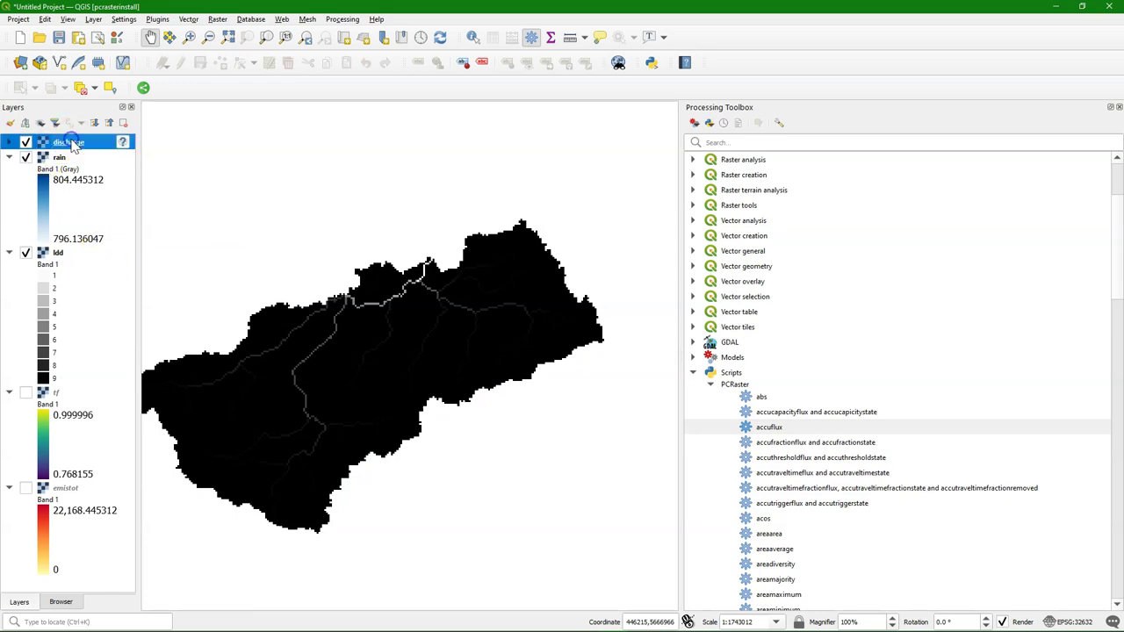
right_click(72, 145)
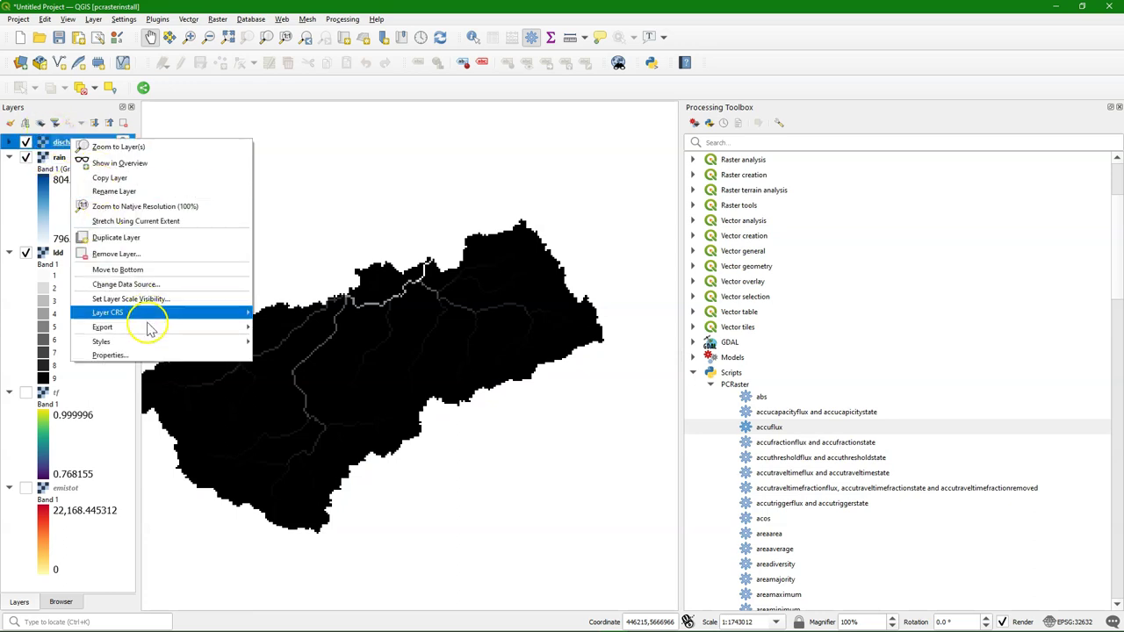
mouse_move(153, 316)
click(298, 326)
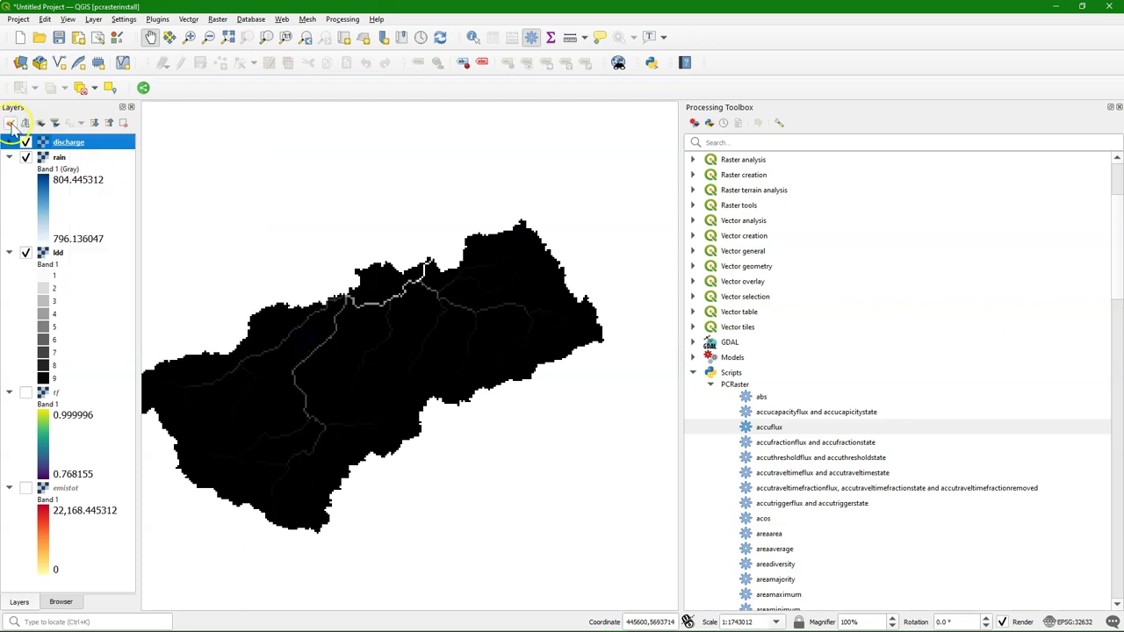
Render discharge as classified singleband pseudocolor, ranging 796.1360474 to 15154507
click(11, 124)
click(746, 151)
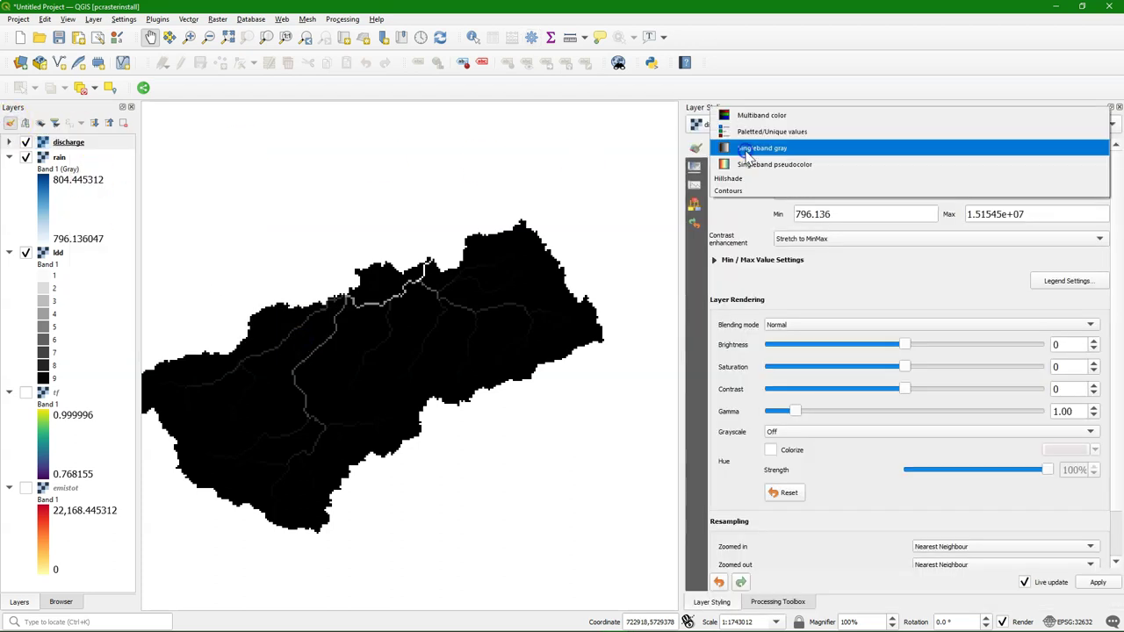
click(747, 164)
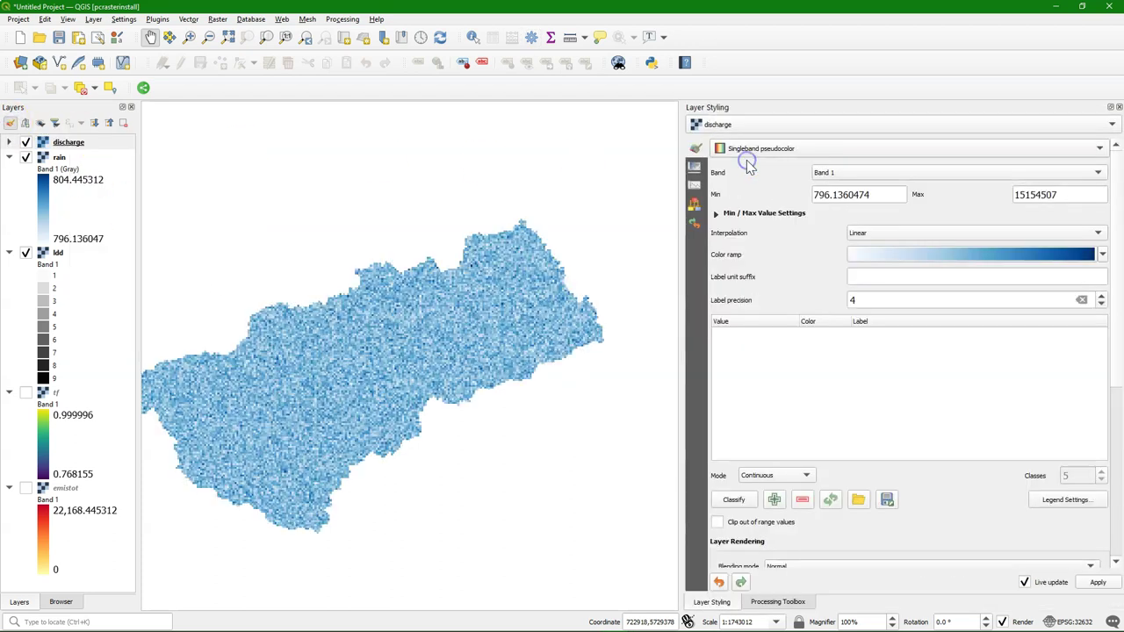
click(740, 506)
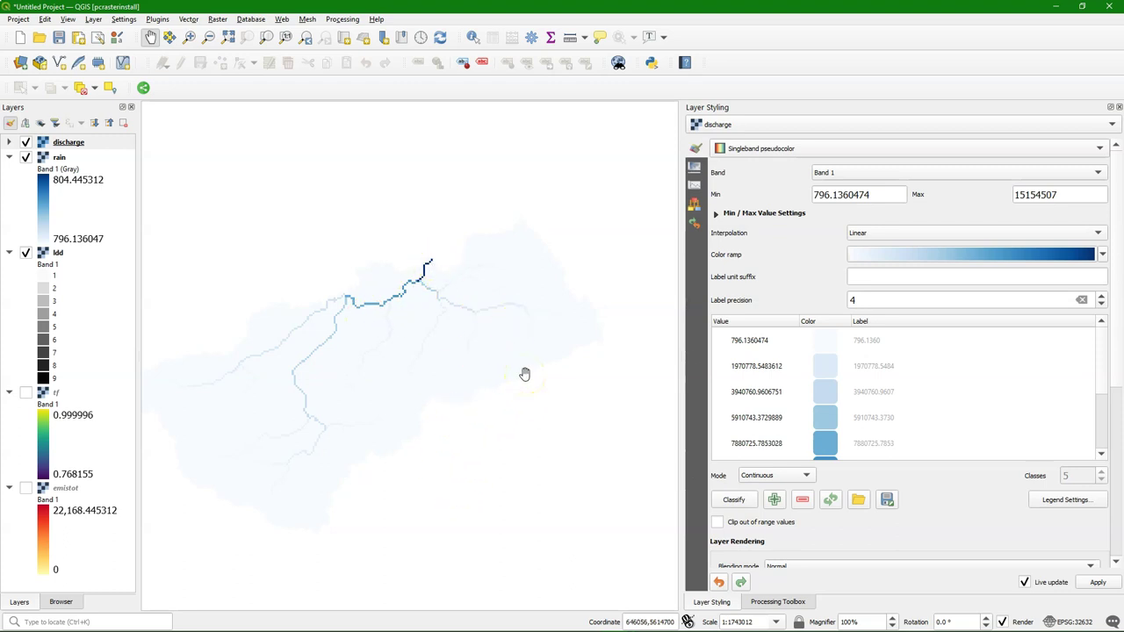
drag(431, 343, 459, 328)
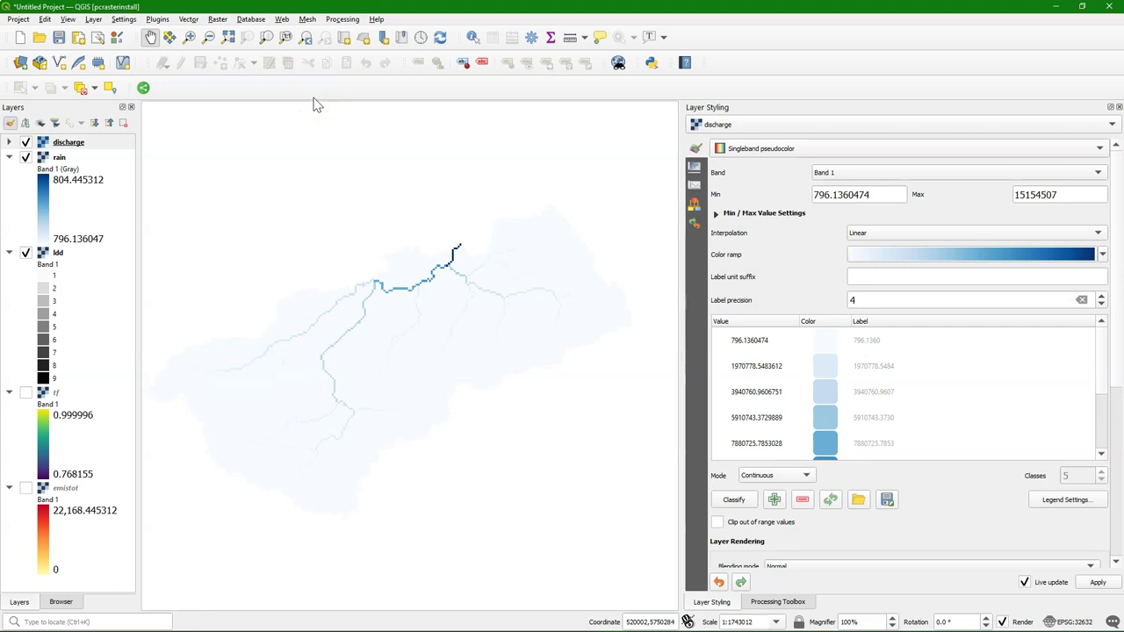
Run accuflux on ldd with emistot as material, saving the result as NLoad.map
click(46, 126)
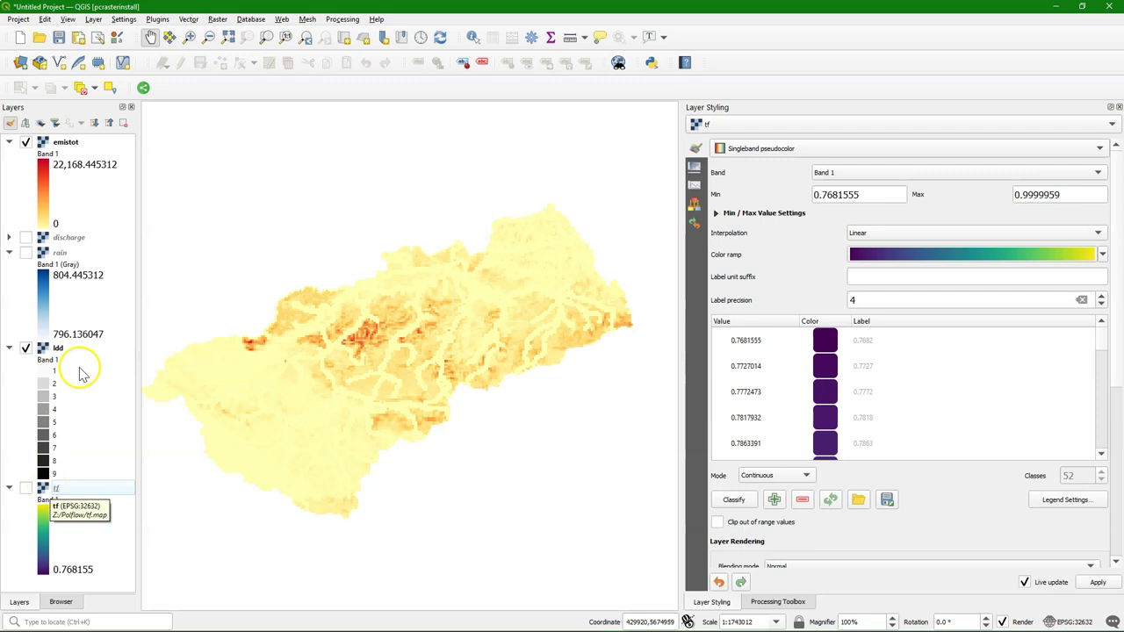
click(88, 144)
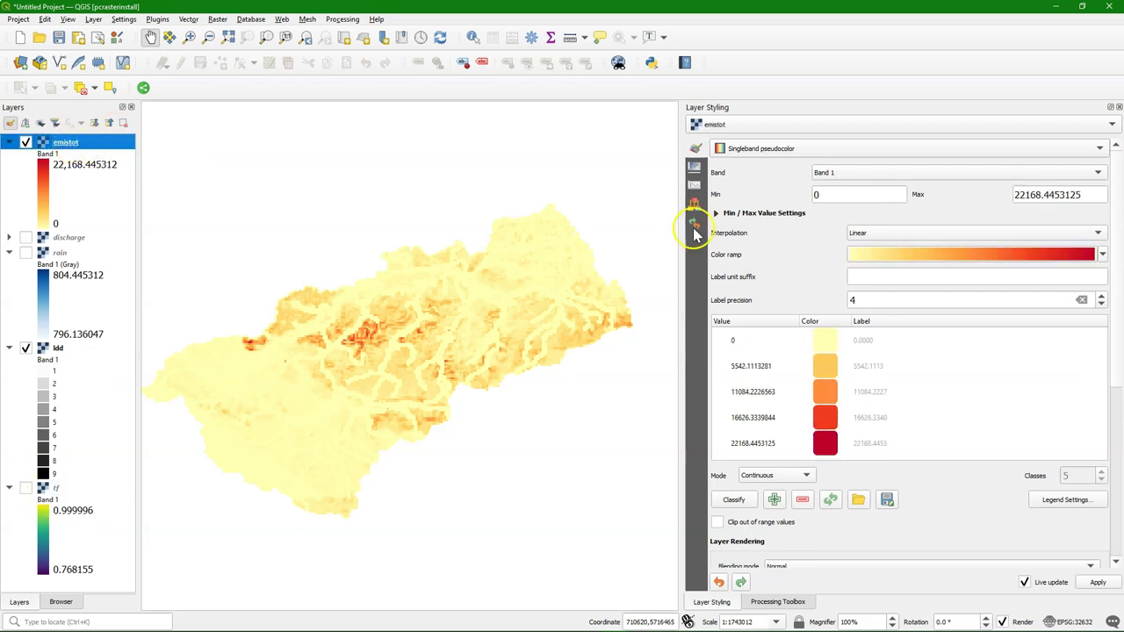
click(777, 602)
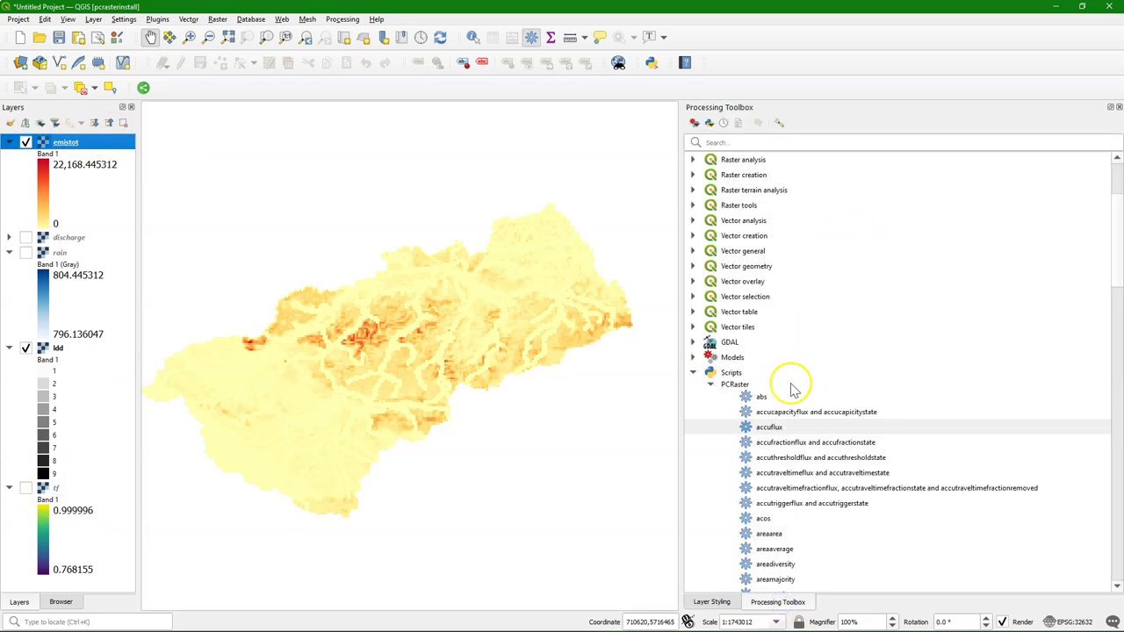
double_click(765, 427)
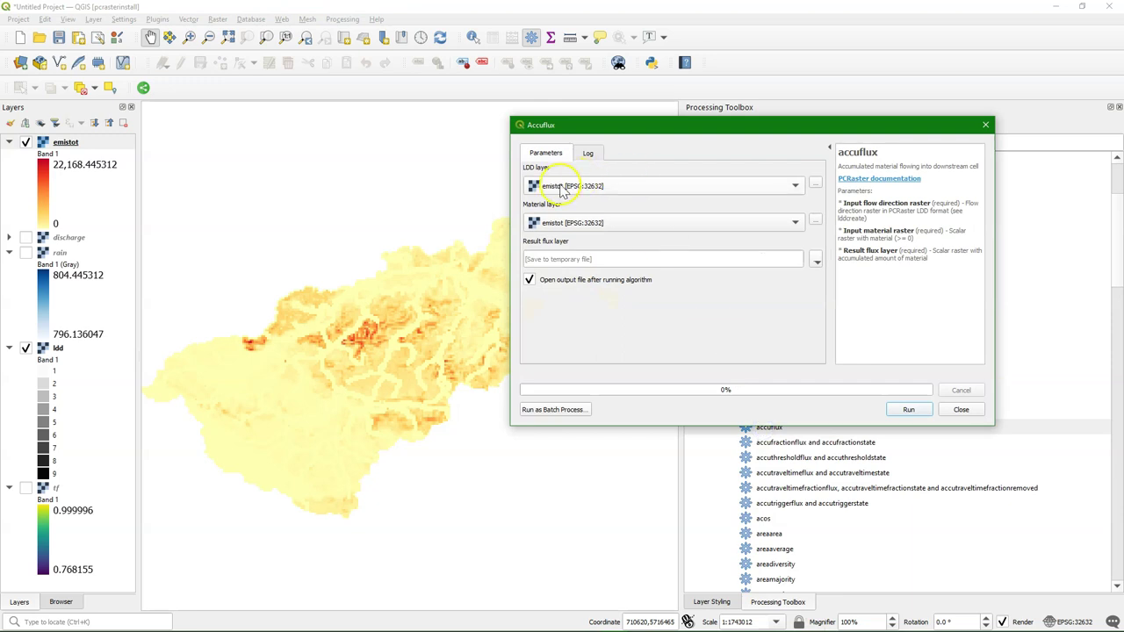
click(562, 186)
click(566, 202)
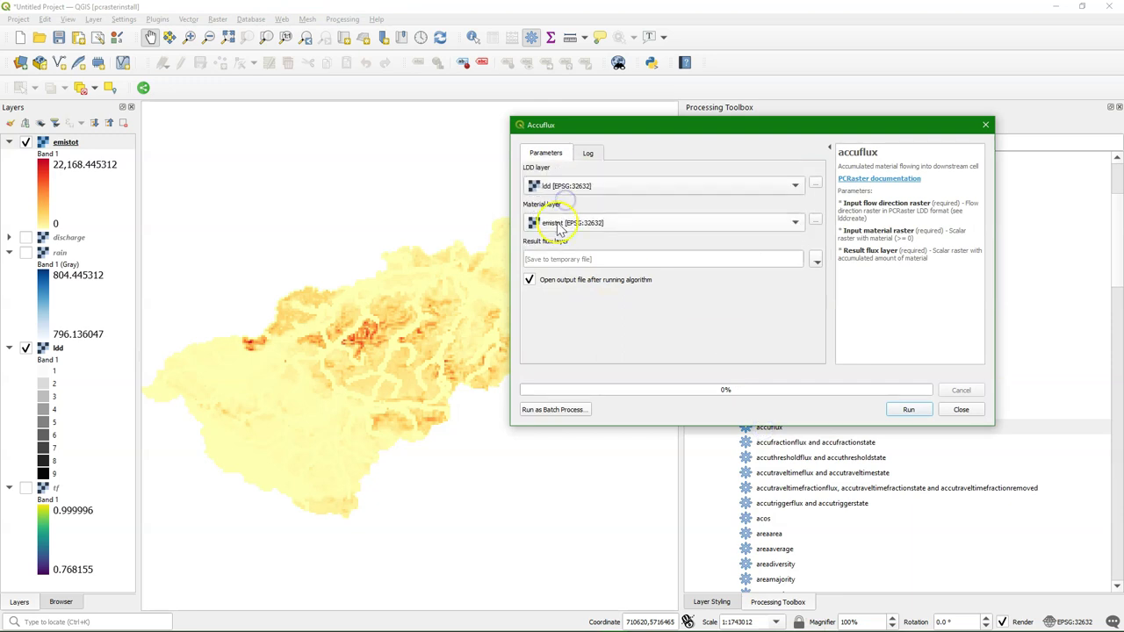
click(815, 262)
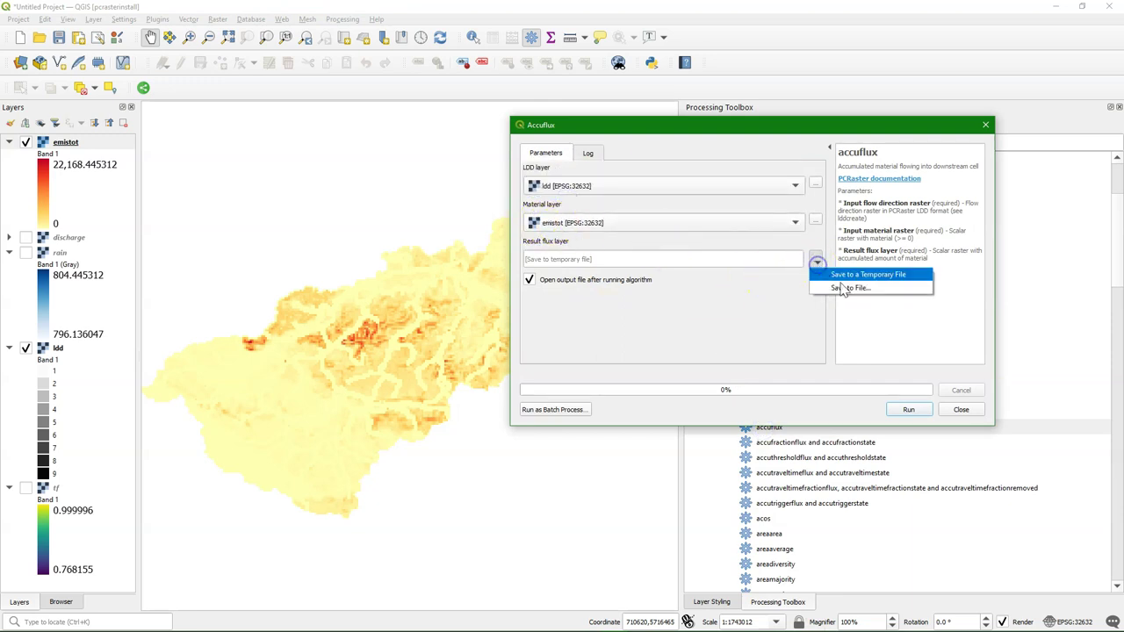
click(843, 288)
text(NL)
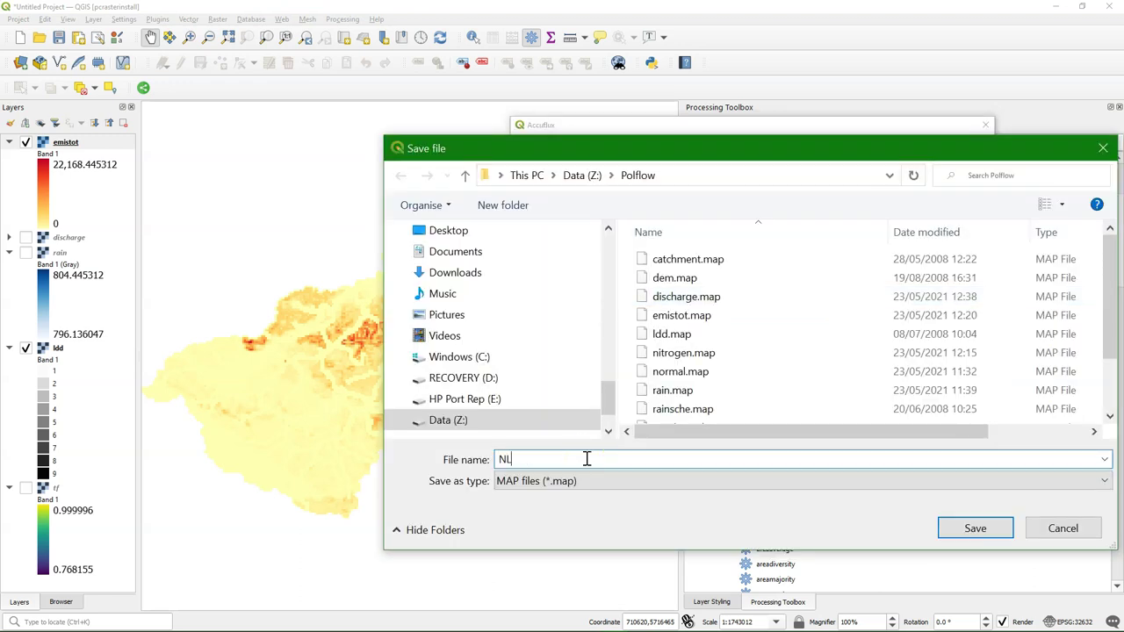
text(oad)
click(988, 529)
click(909, 411)
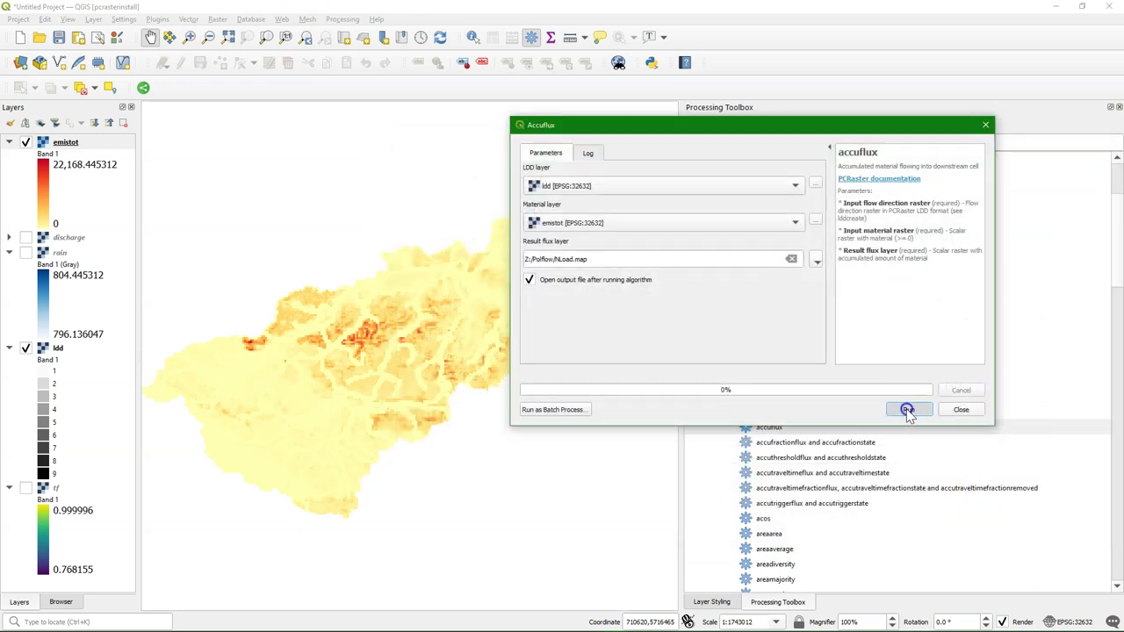
Style NLoad as singleband pseudocolor with the Reds ramp and hide the emistot layer
click(963, 410)
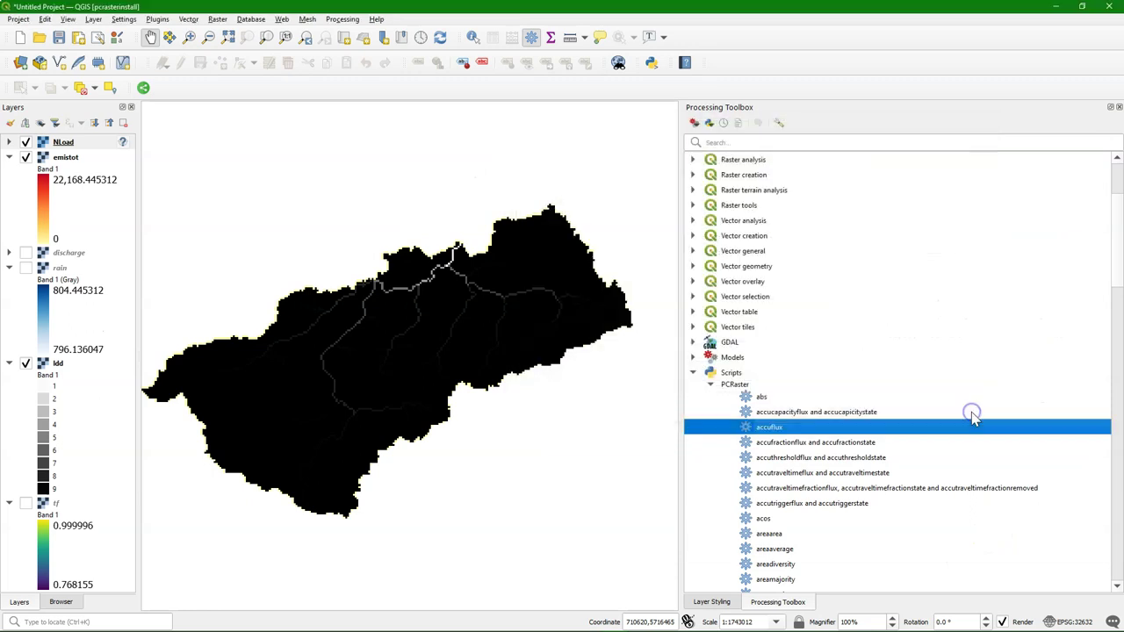
click(707, 603)
click(749, 148)
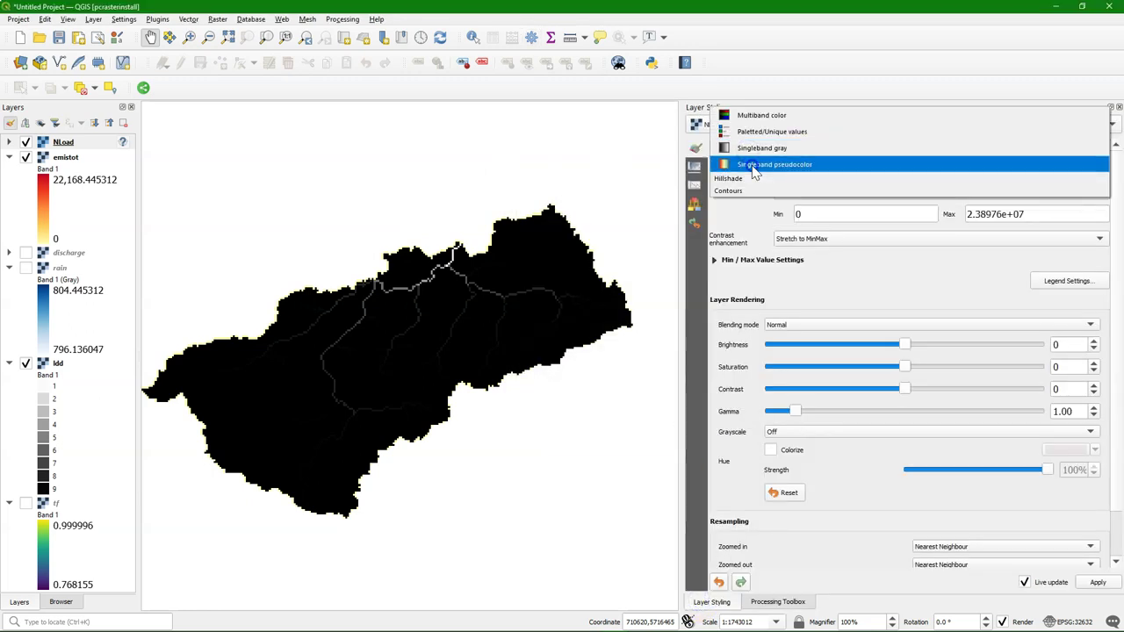
click(752, 167)
click(1101, 256)
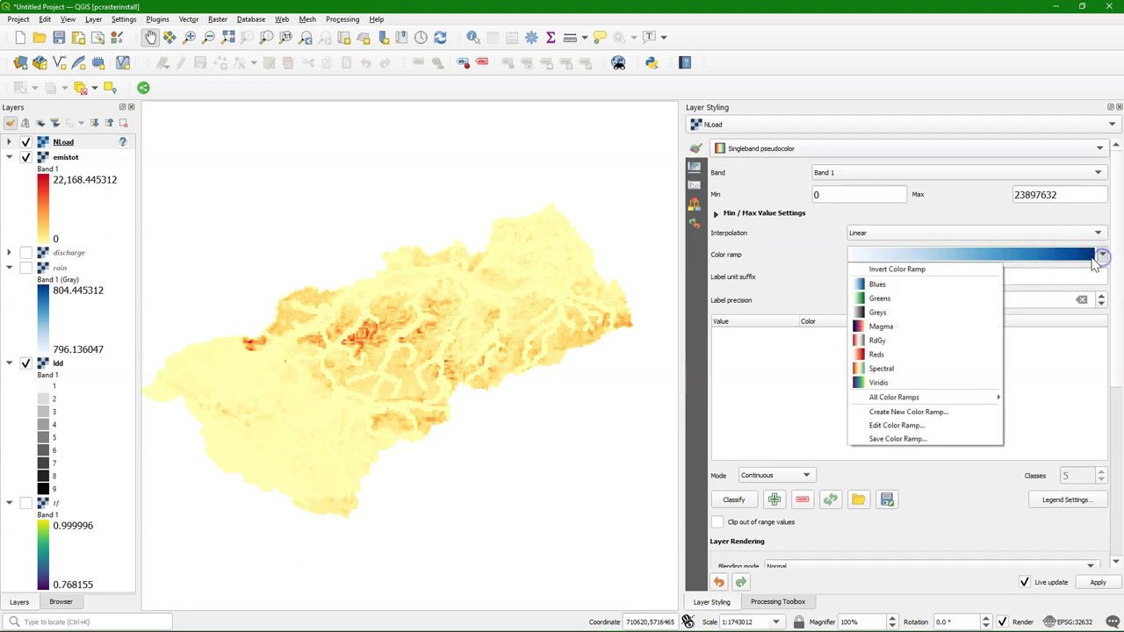
click(874, 355)
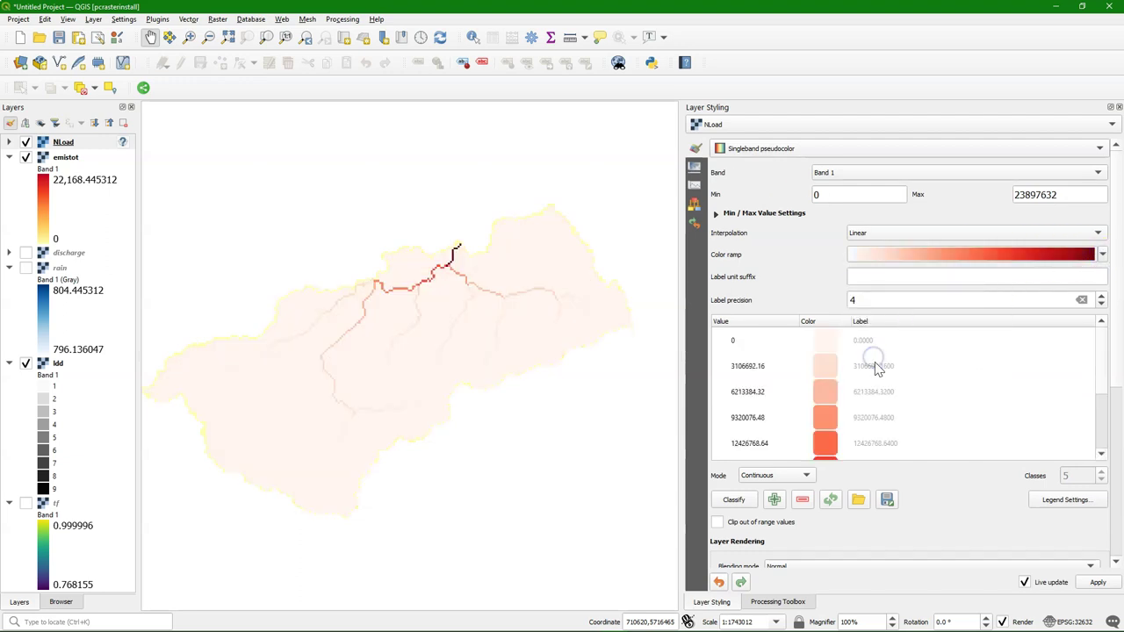
click(25, 163)
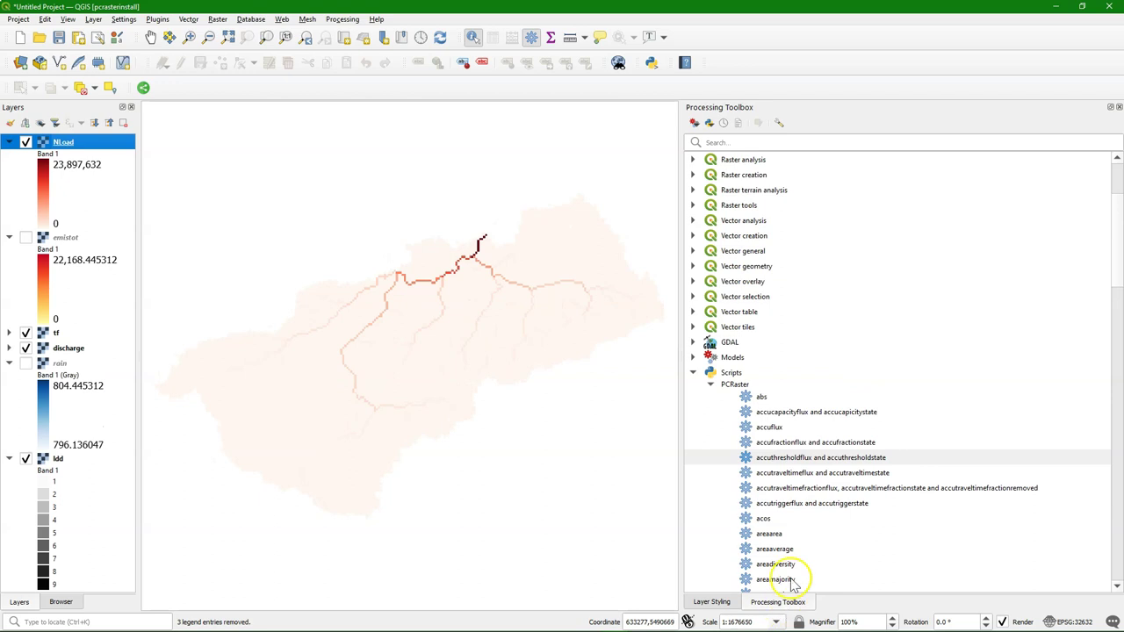
Open the 'accufractionflux and accufractionstate' tool from the PCRaster scripts
click(779, 443)
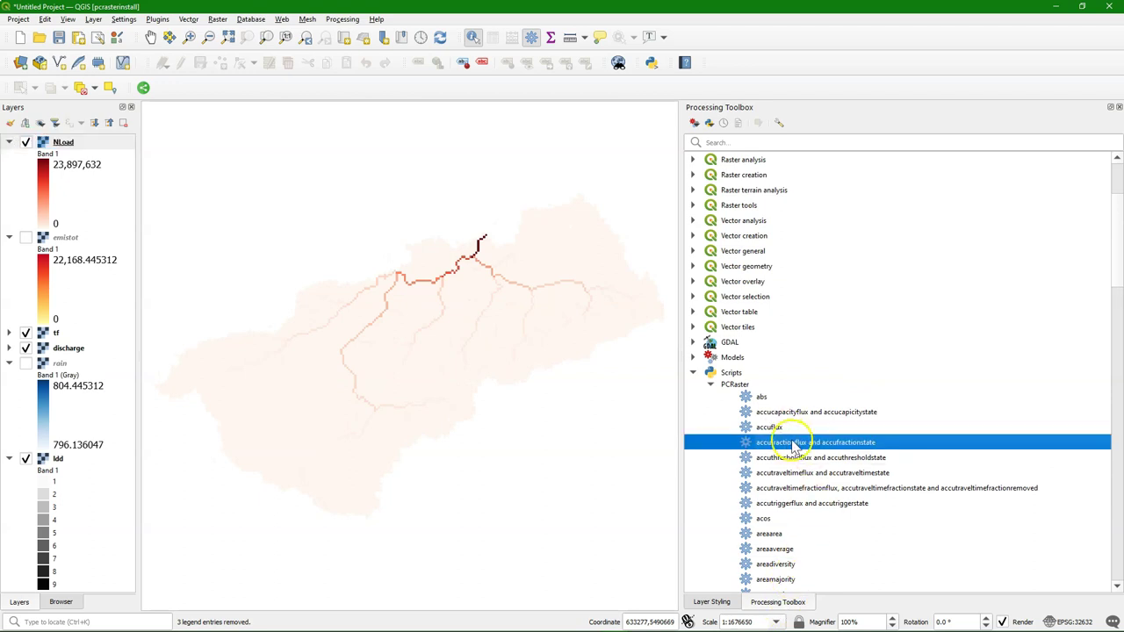
double_click(791, 445)
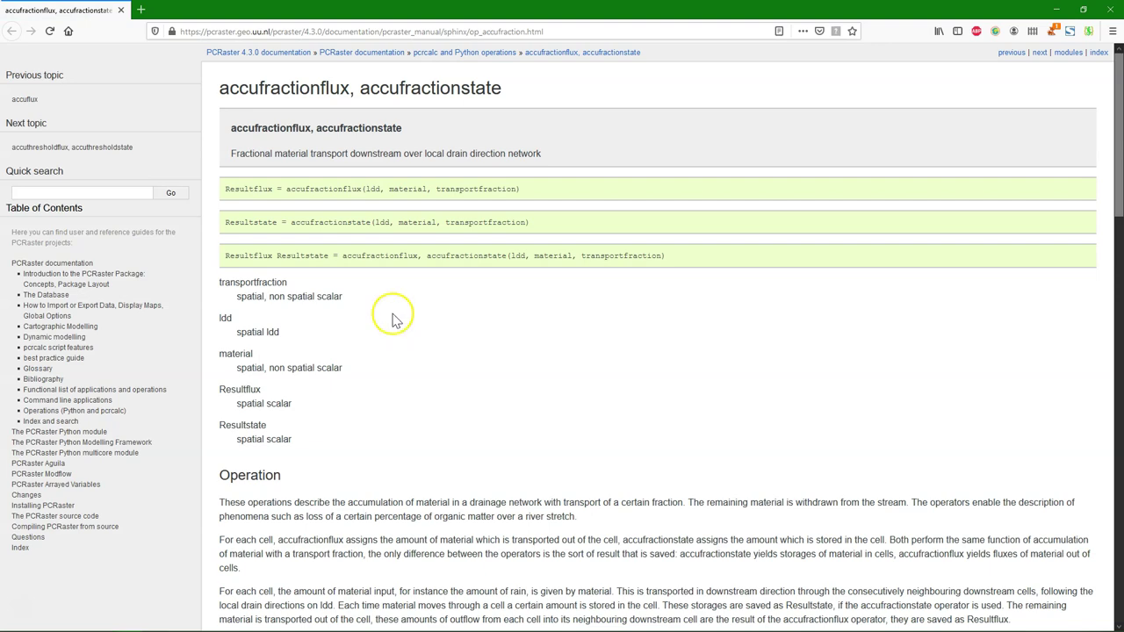
Scroll the accufraction documentation down to its examples computing State1.map and Flux1.map
click(347, 335)
scroll(347, 336, down, 4)
scroll(332, 335, down, 6)
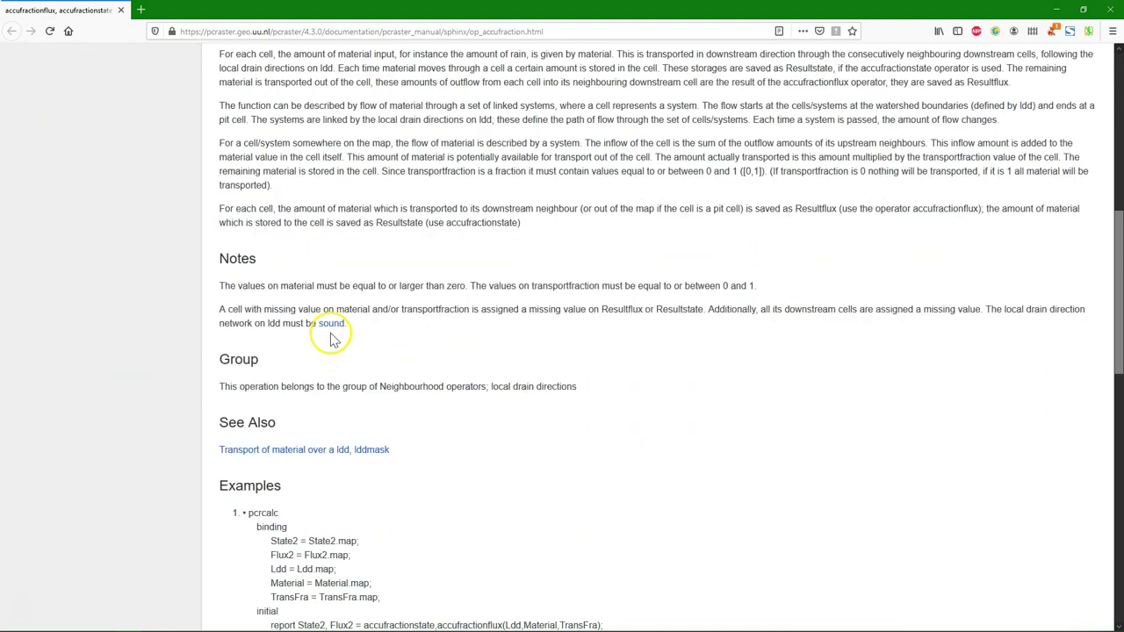
scroll(332, 341, down, 3)
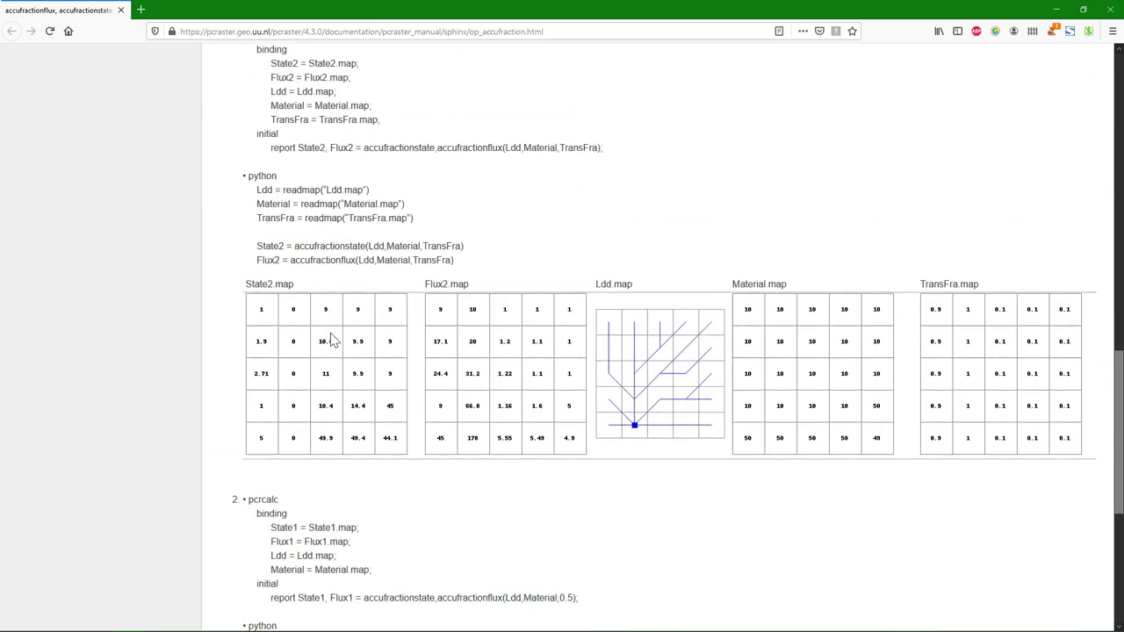
scroll(332, 340, down, 3)
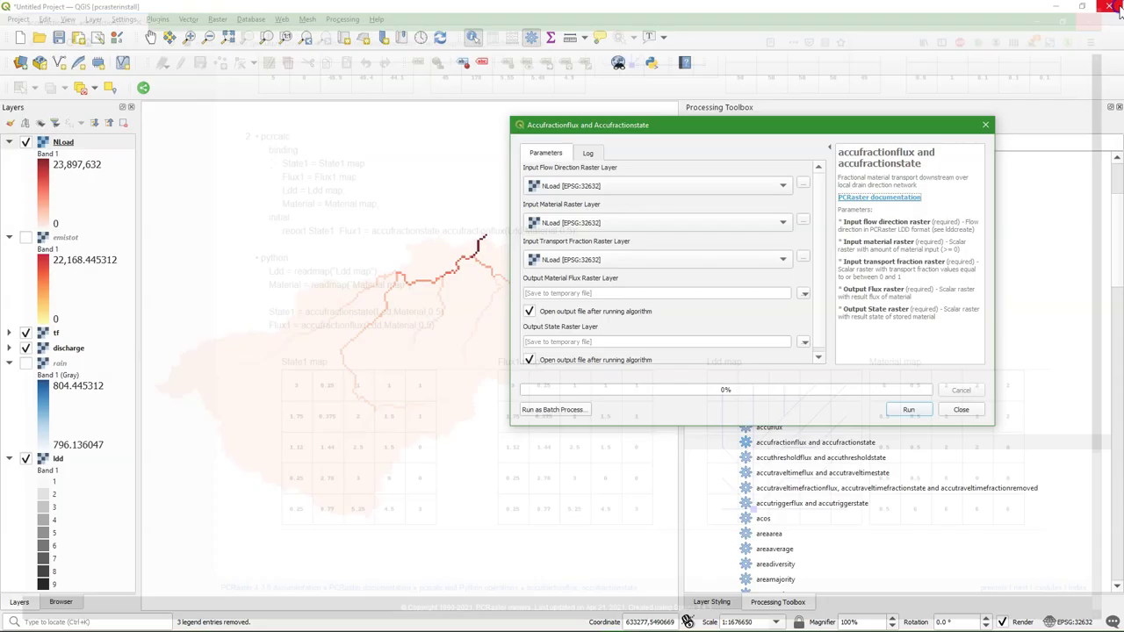
Set the accufraction inputs: flow direction ldd, material emistot, transport fraction tf
click(1110, 9)
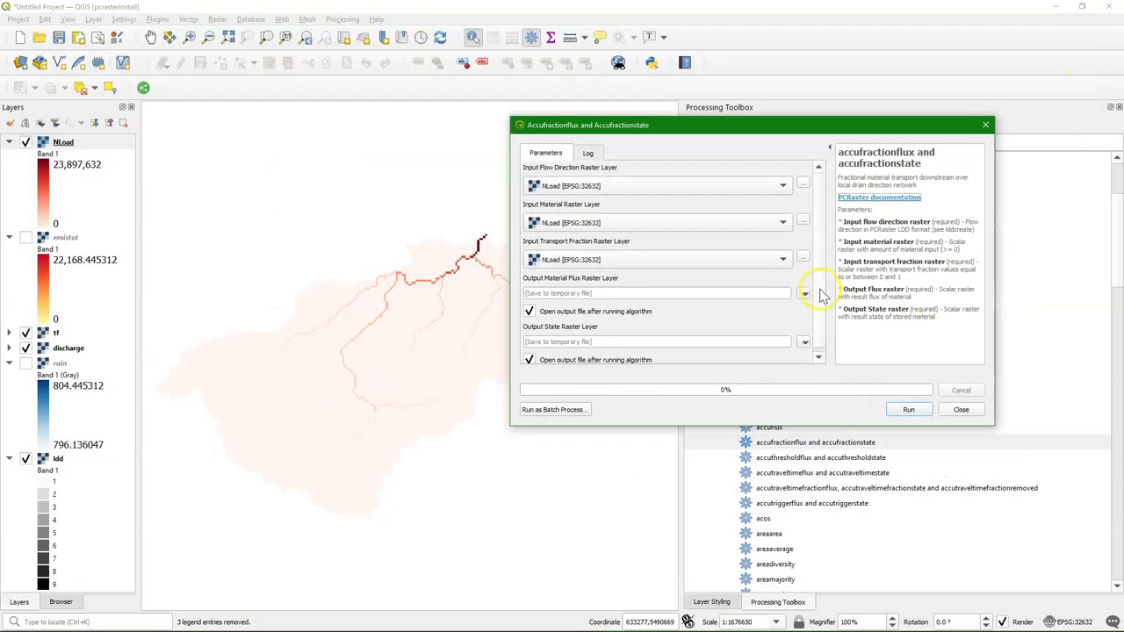
click(589, 186)
click(576, 168)
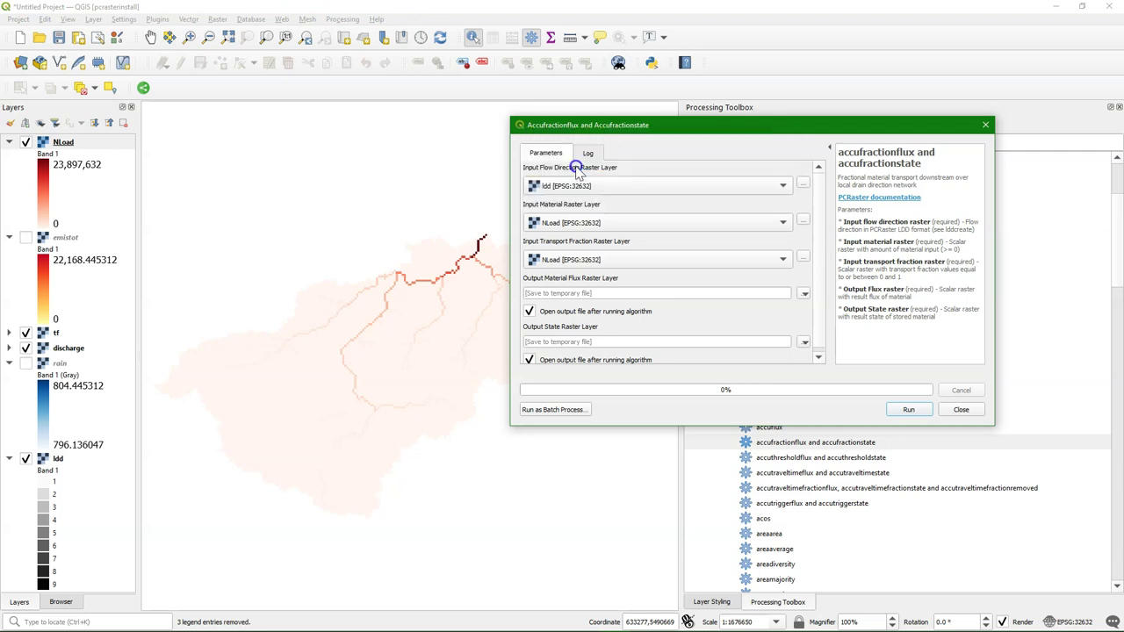
click(552, 222)
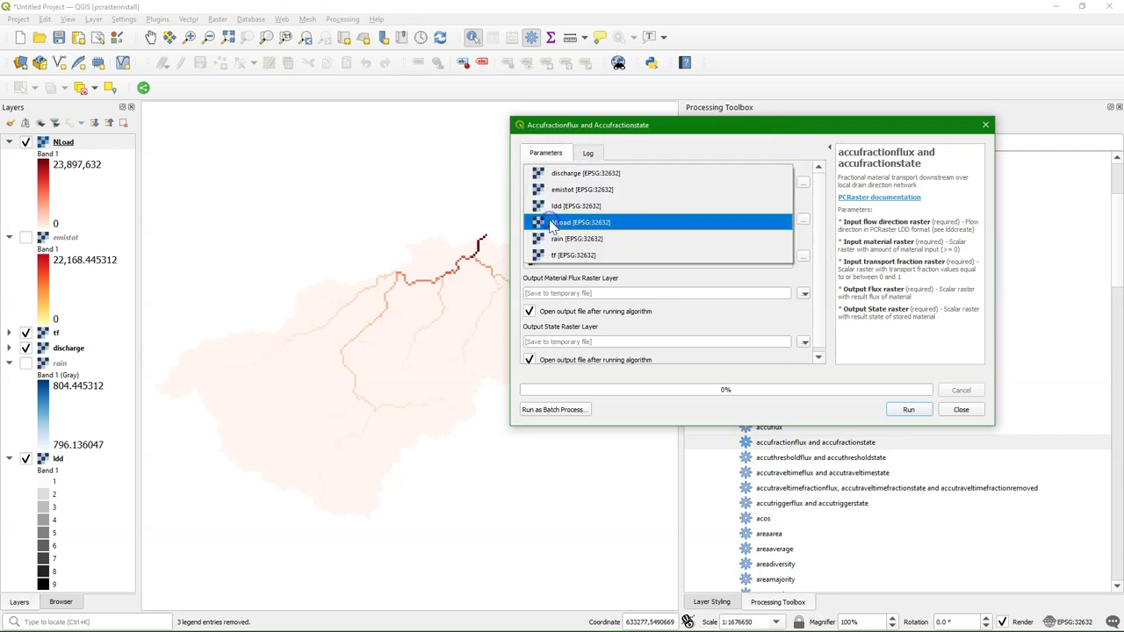
click(562, 189)
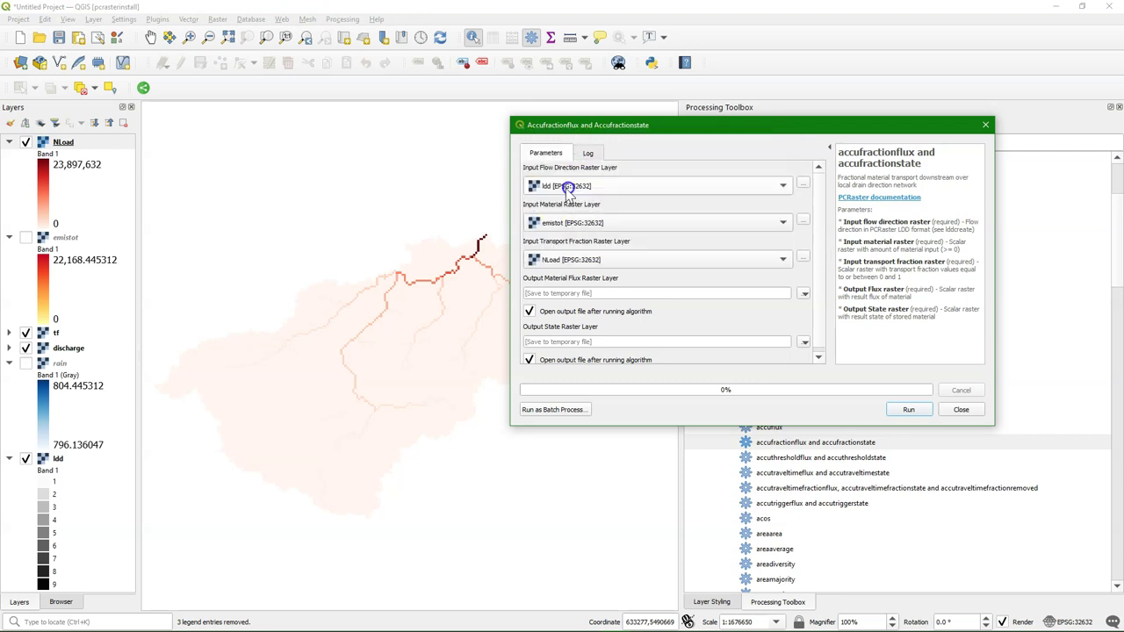
click(553, 260)
click(574, 291)
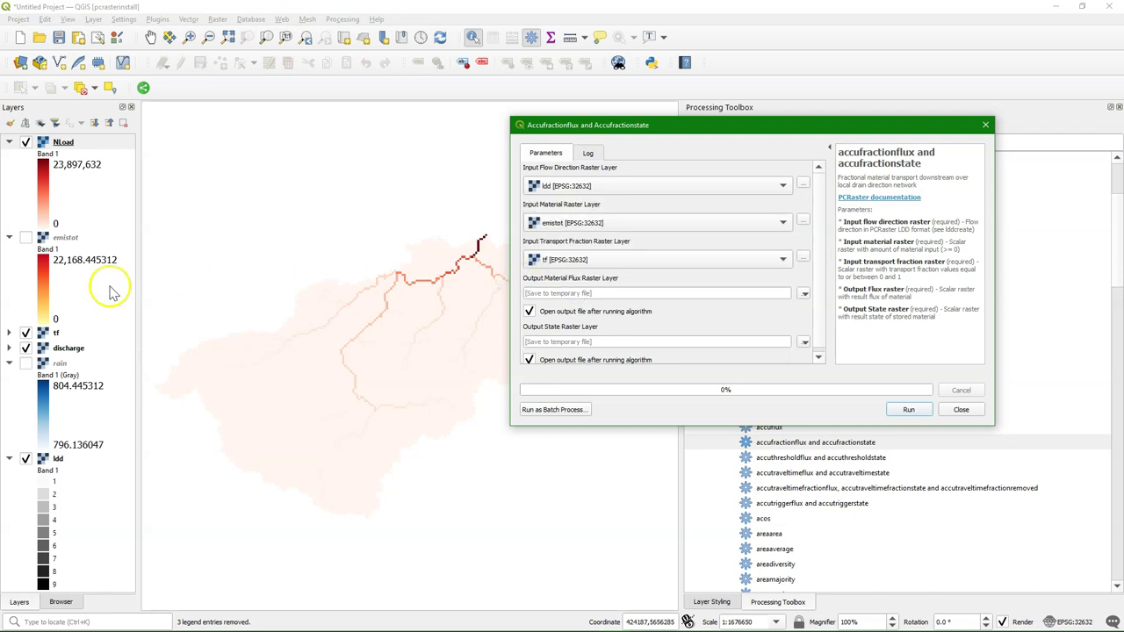
Move the tf layer to the top and run the accufraction calculation
right_click(49, 336)
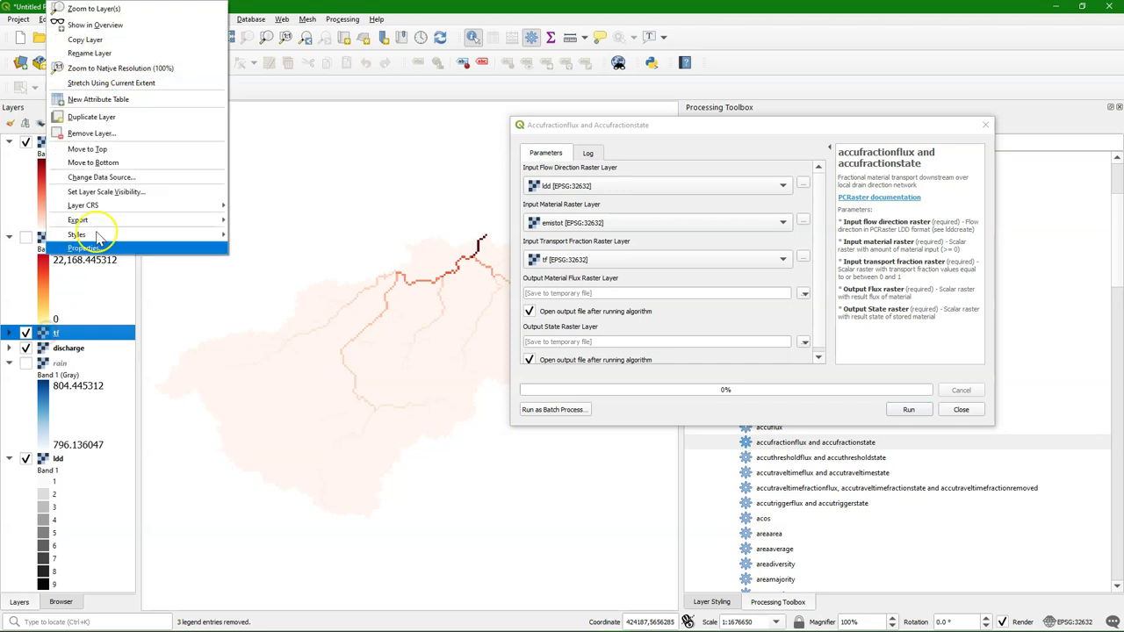
click(99, 148)
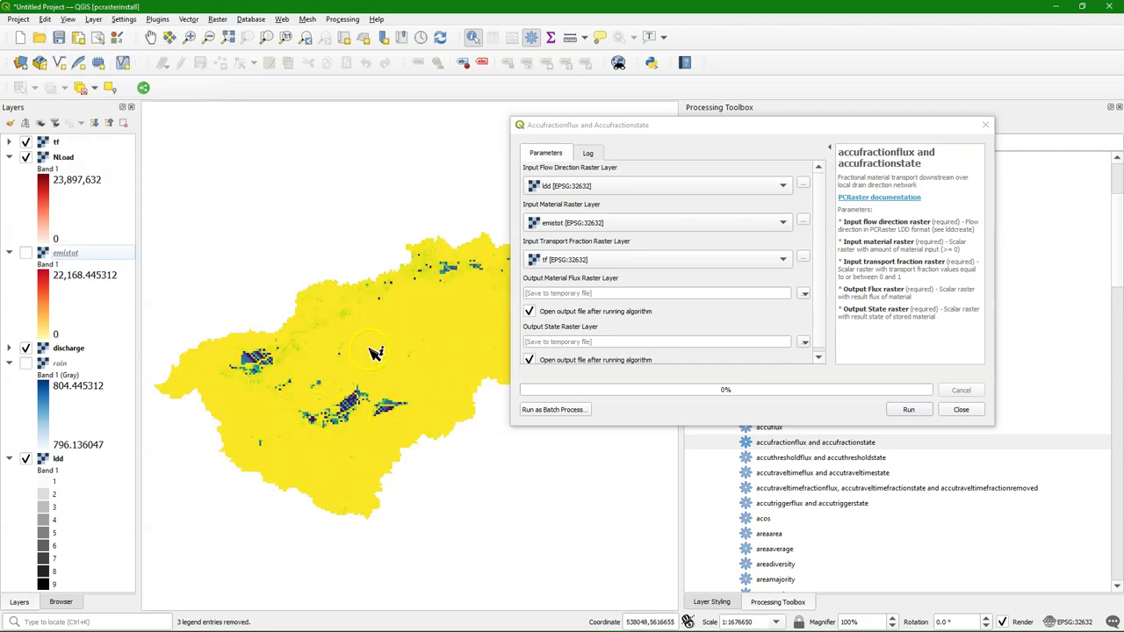
drag(655, 127, 695, 129)
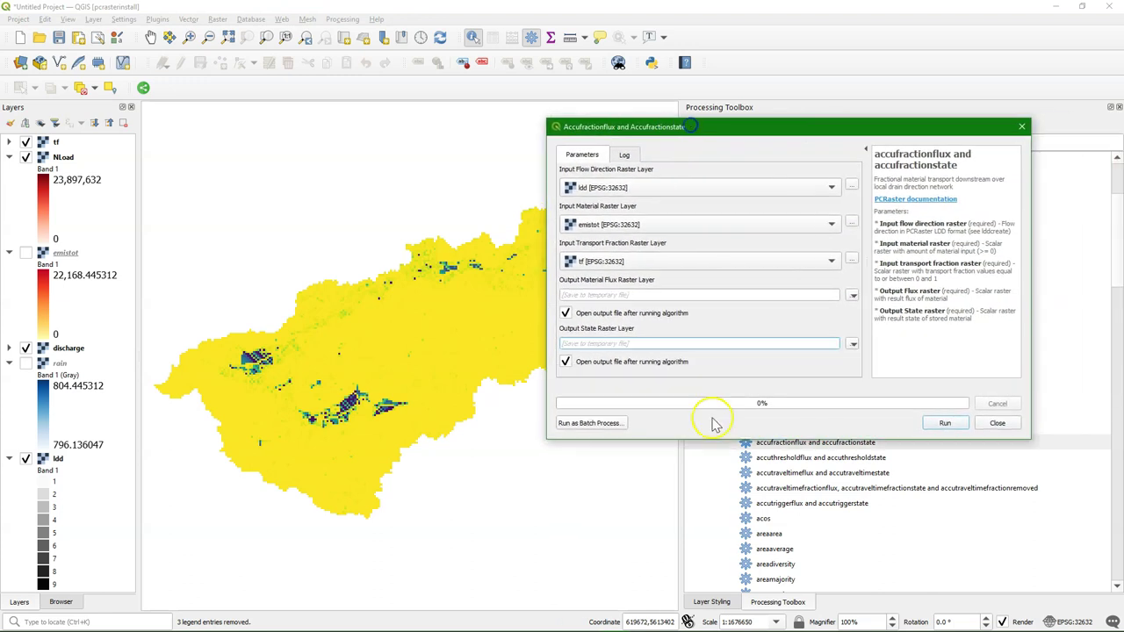
click(944, 424)
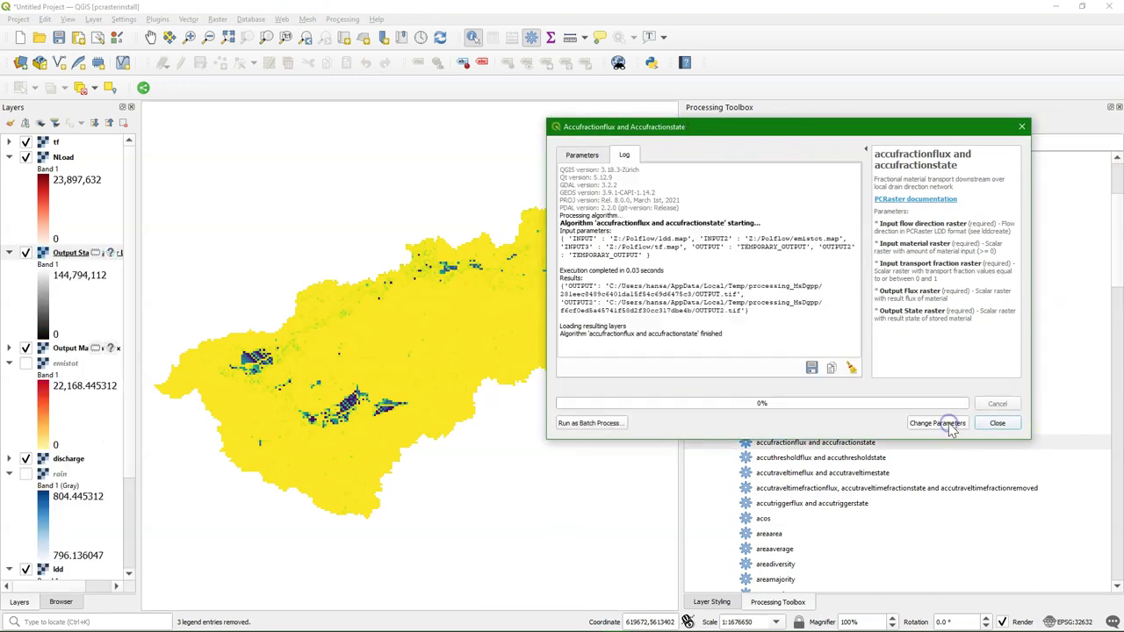
Move Output Material Flux to the top and classify it as red singleband pseudocolor
click(996, 423)
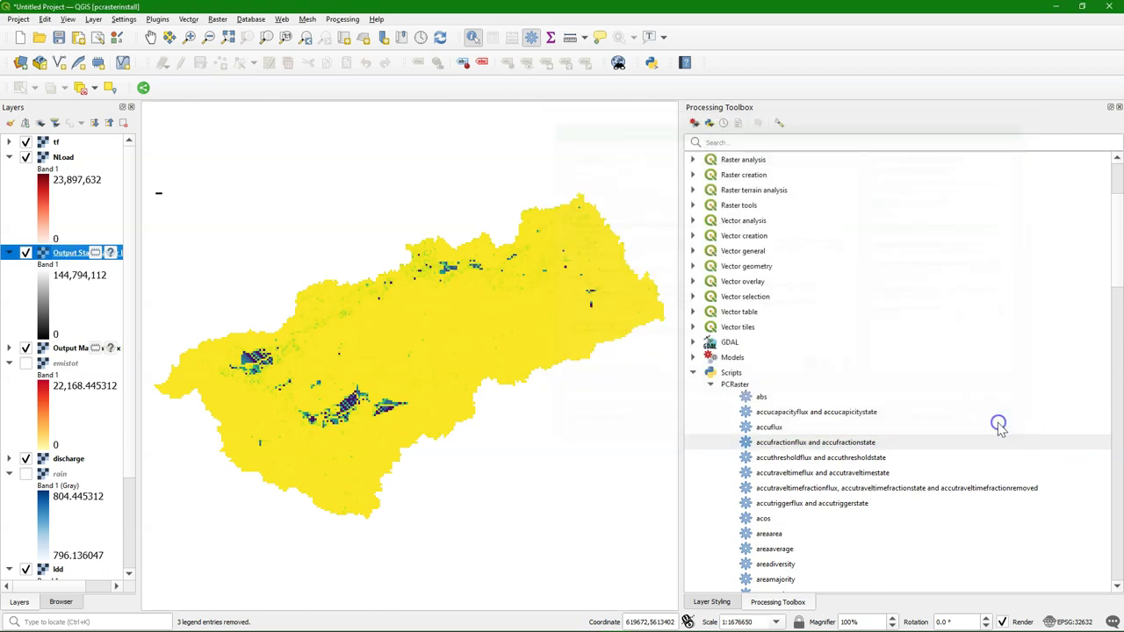
right_click(65, 350)
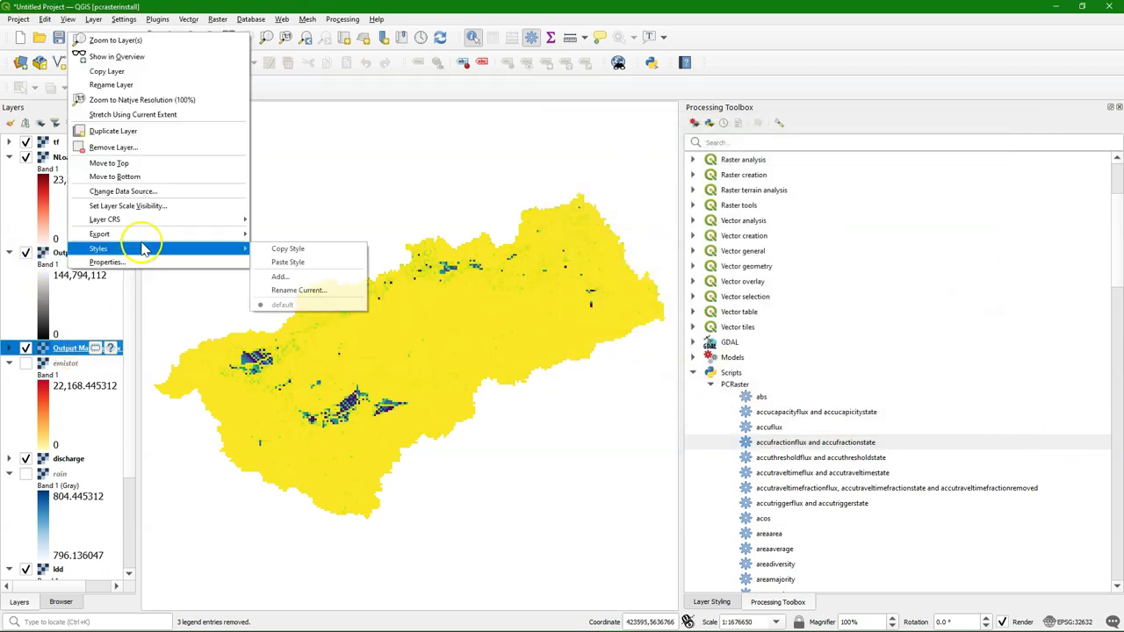
click(167, 165)
drag(138, 163, 218, 163)
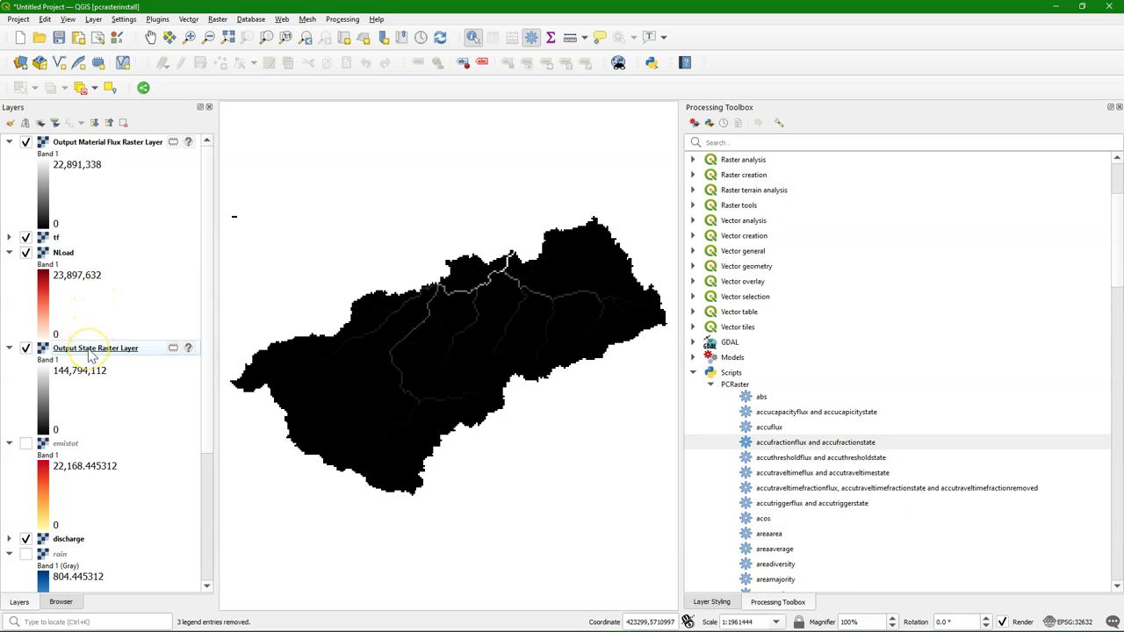
mouse_move(91, 352)
click(104, 144)
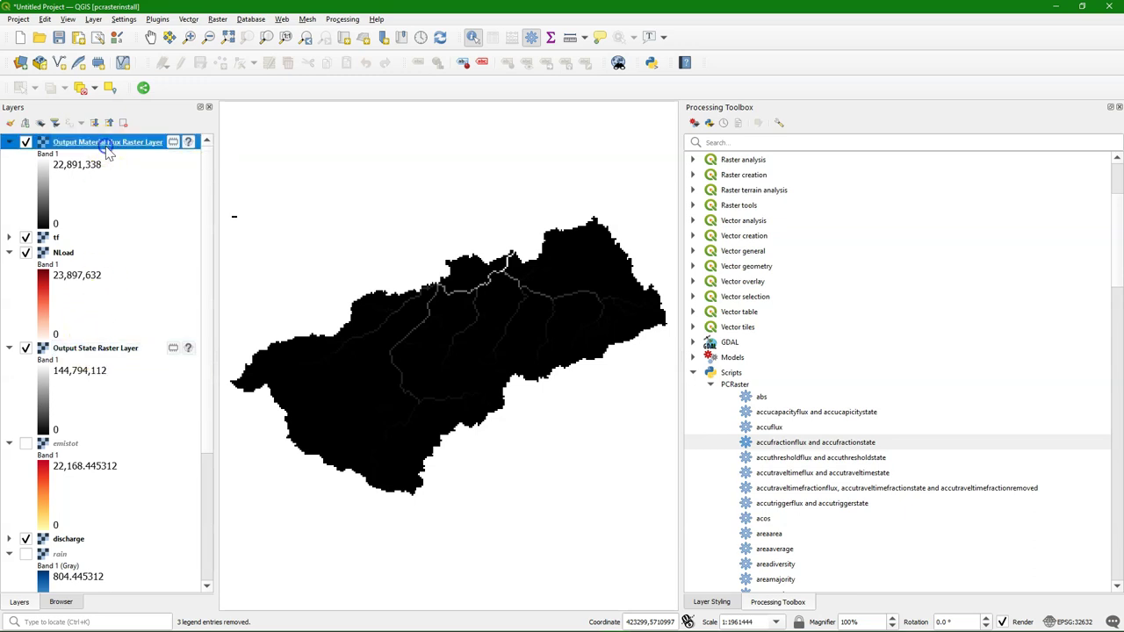
click(713, 603)
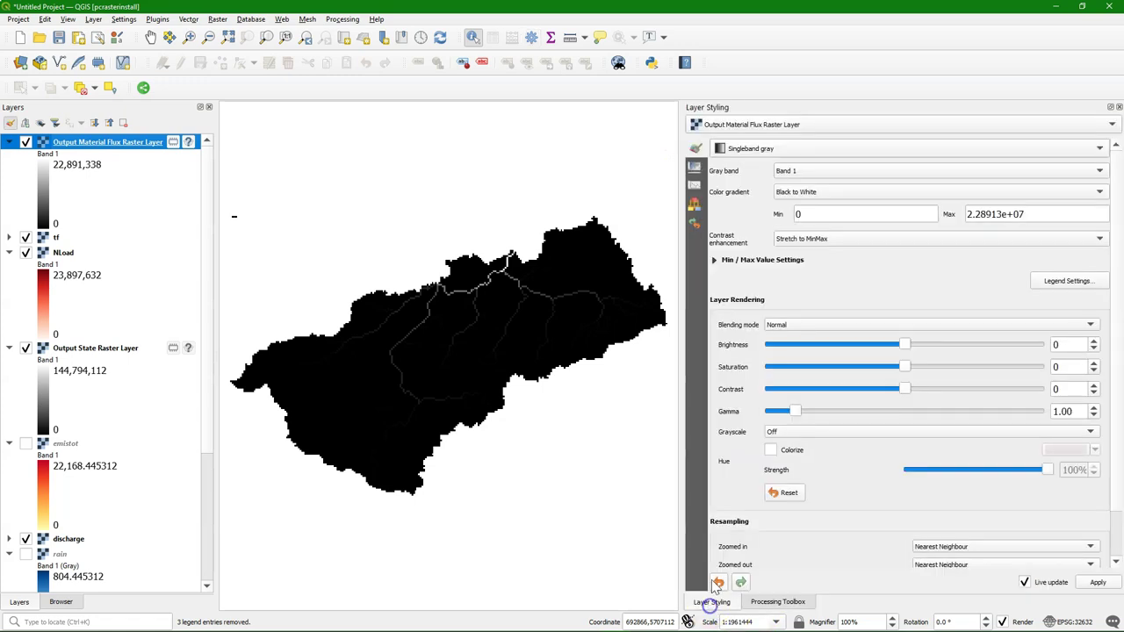
click(769, 149)
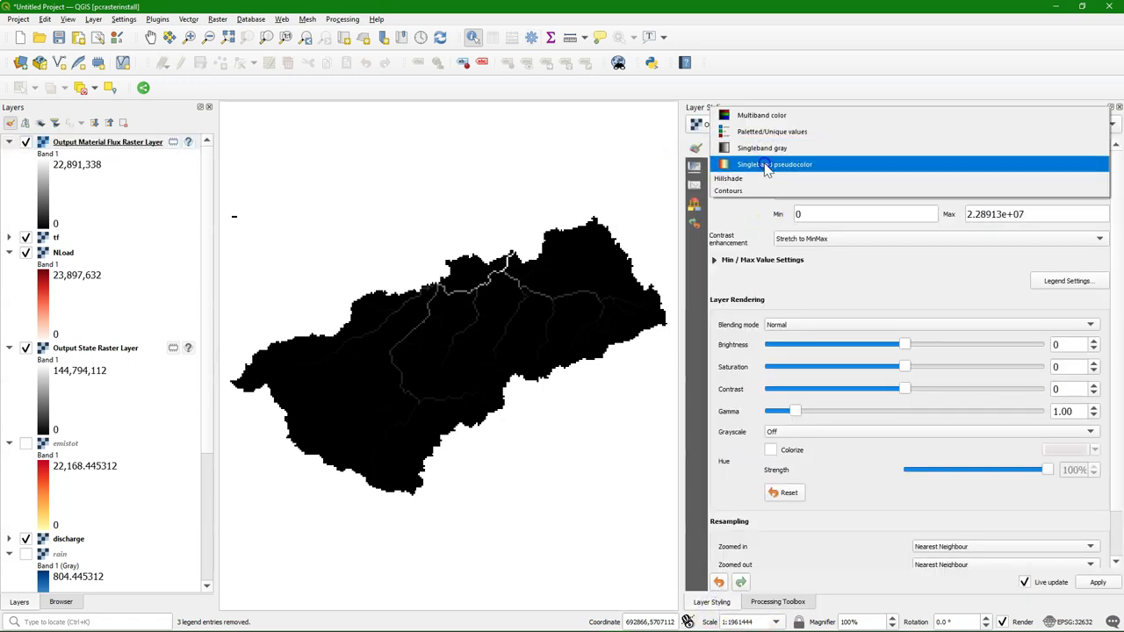
click(766, 165)
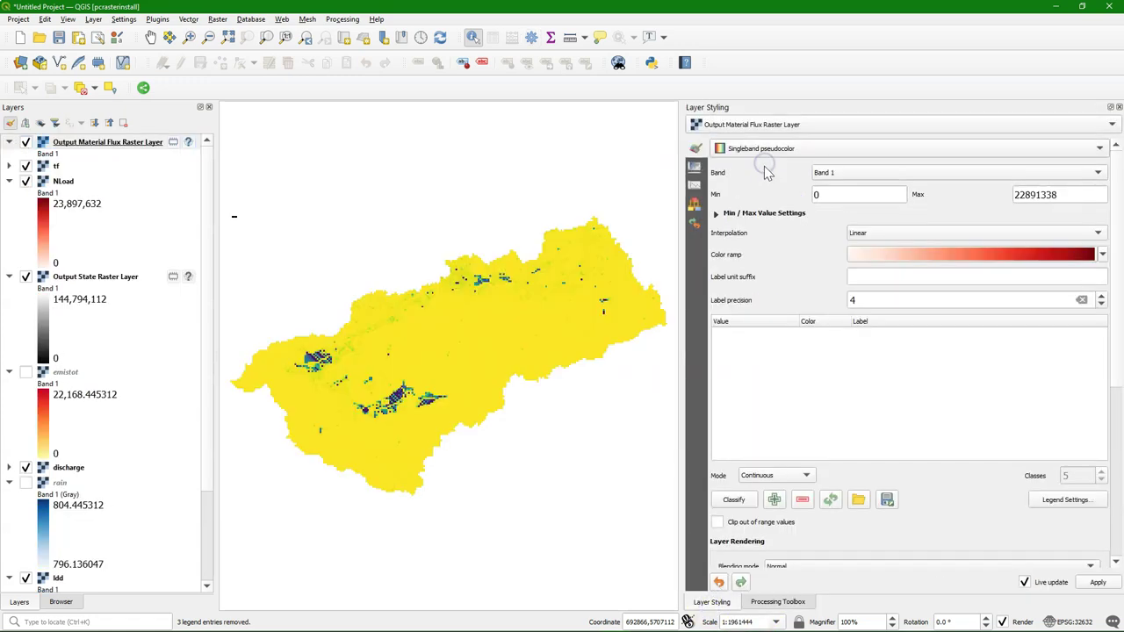
click(733, 500)
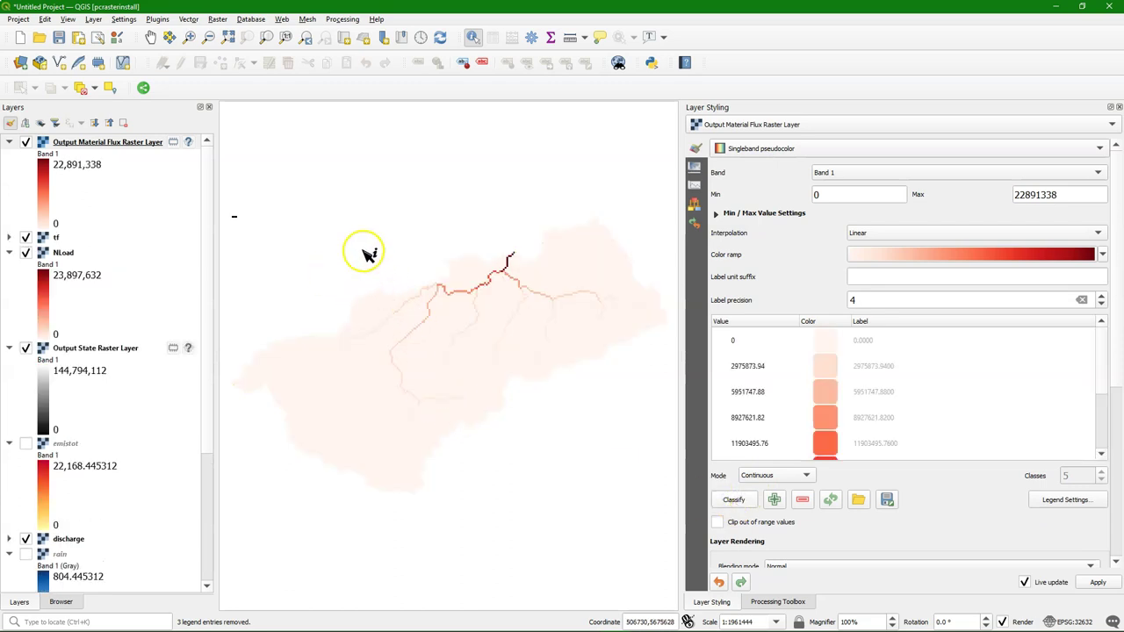
Move Output State to the top, style it red pseudocolor, and set its maximum to 10
click(80, 347)
right_click(77, 348)
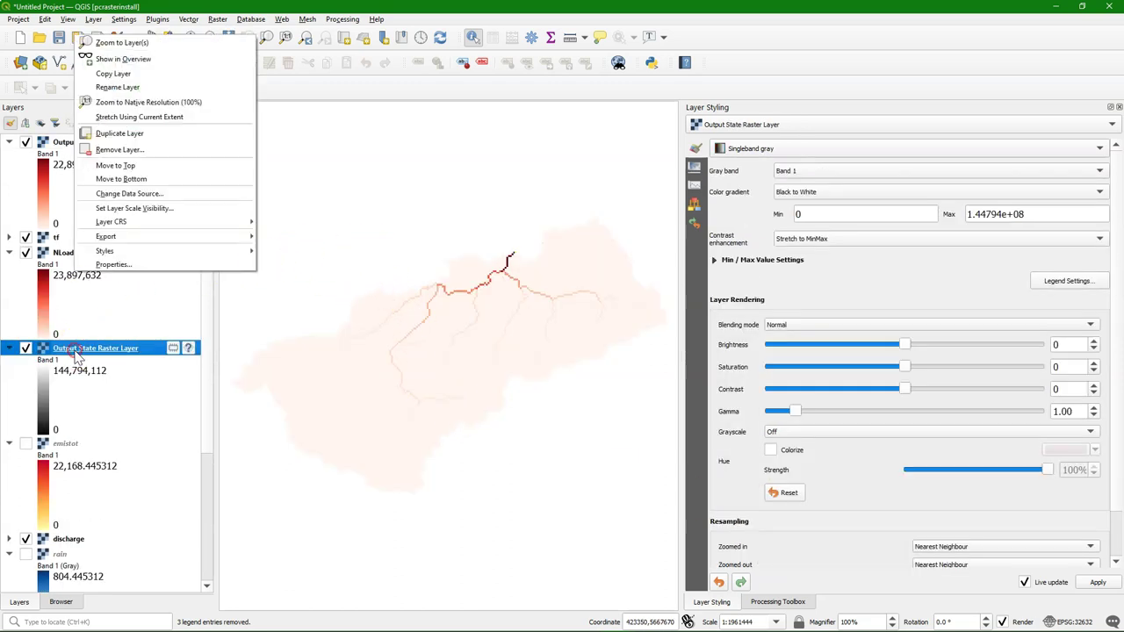
click(130, 166)
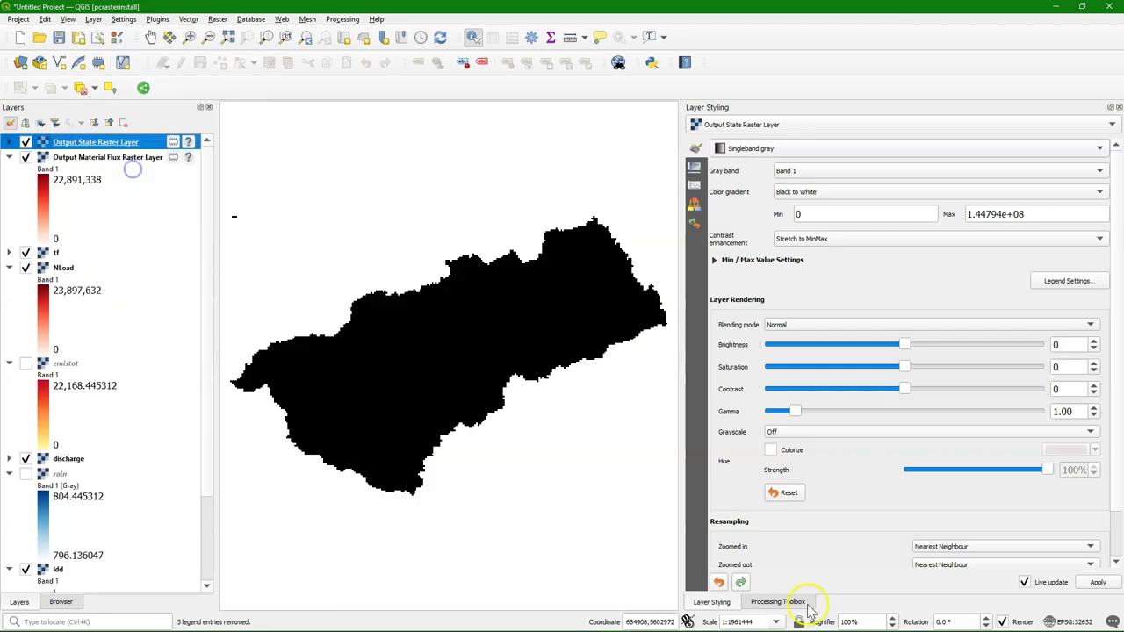
click(746, 147)
click(780, 167)
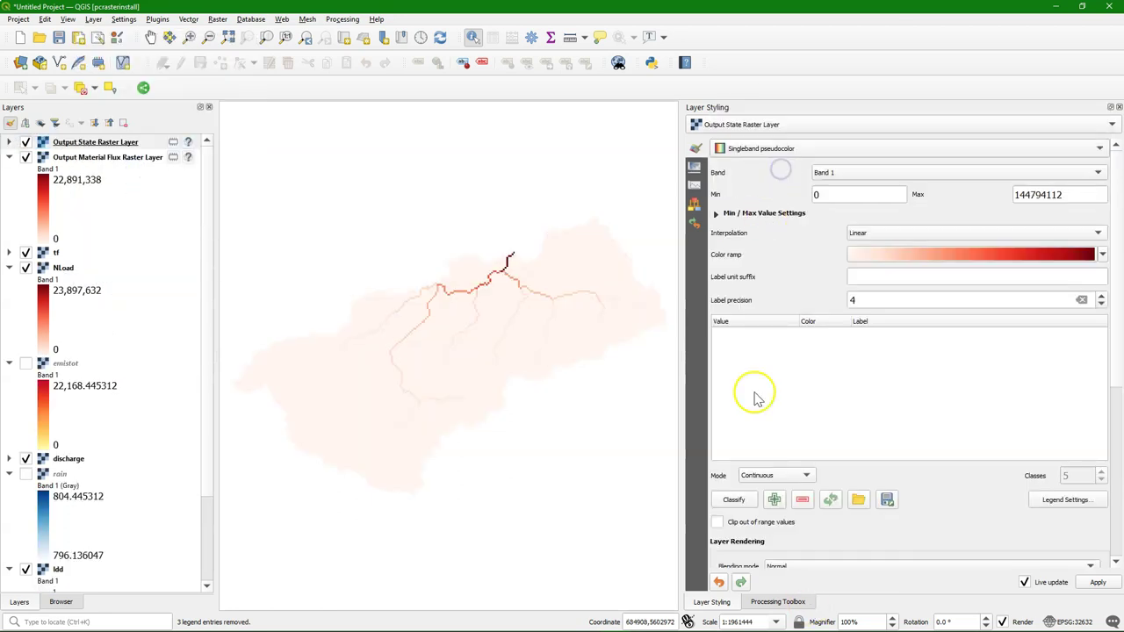
click(737, 500)
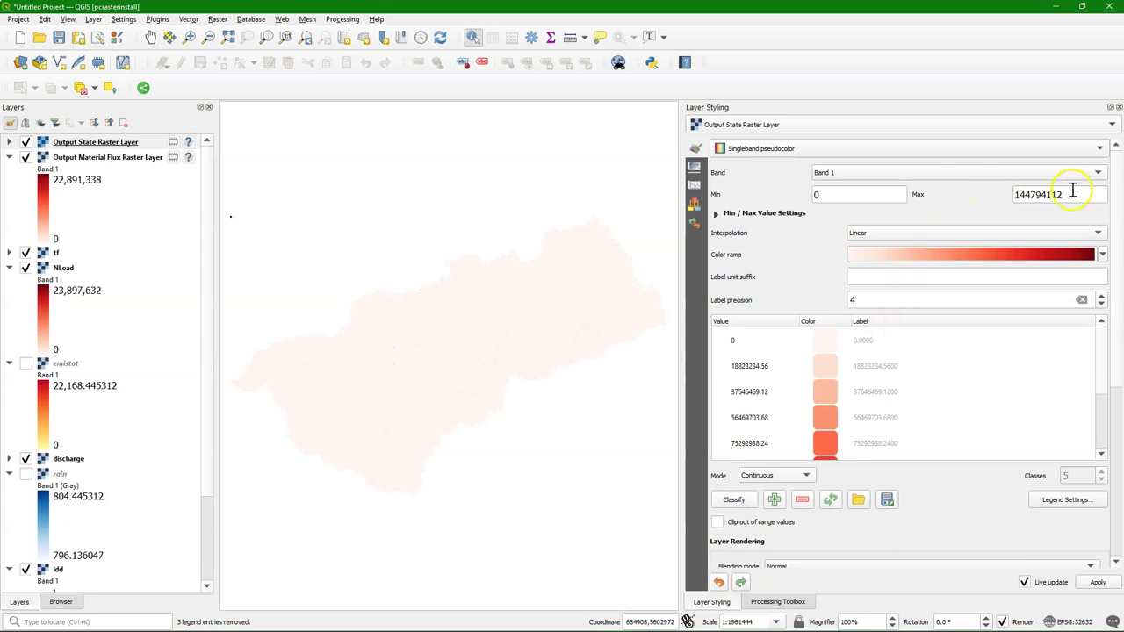
drag(1072, 194, 1008, 198)
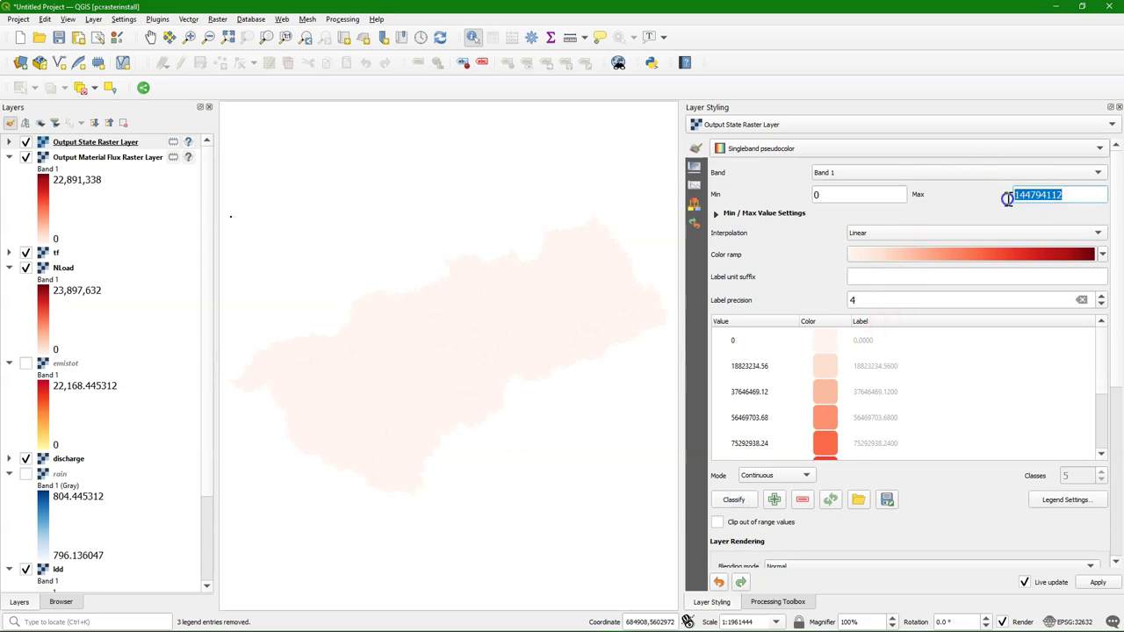
text(10)
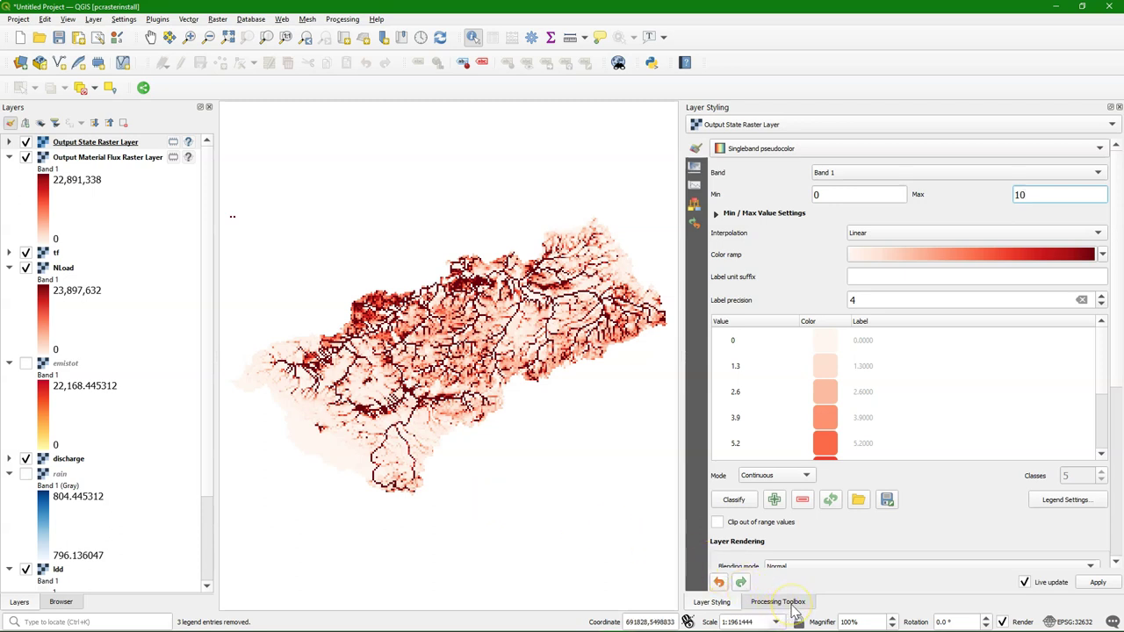
Find 'accuthresholdflux and accuthresholdstate' under PCRaster scripts and open its dialog
click(777, 603)
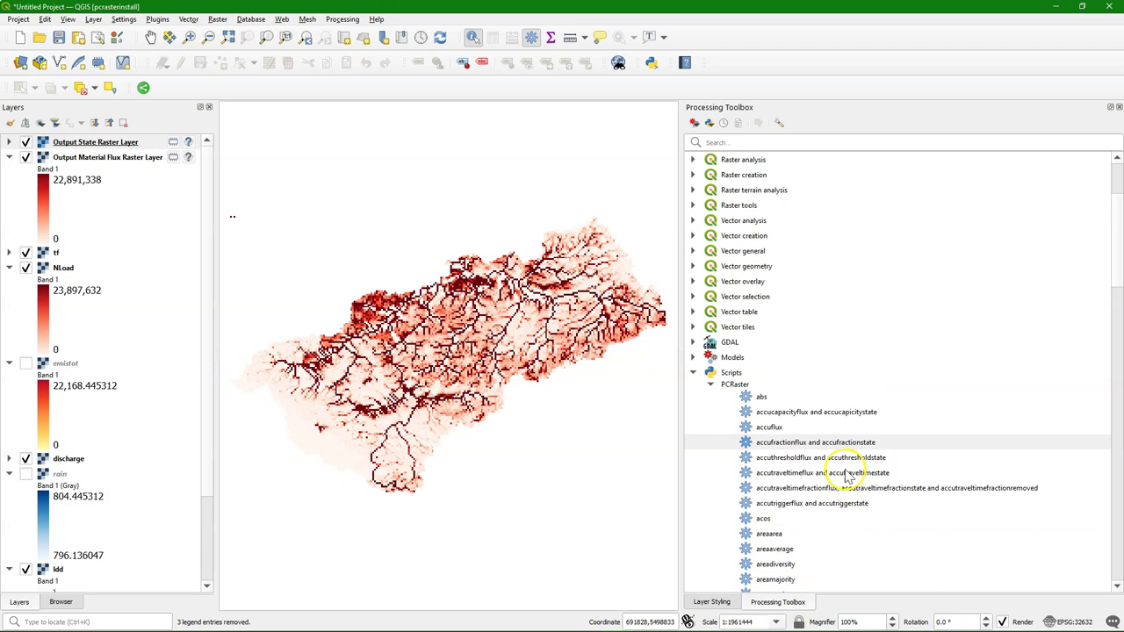
scroll(841, 472, down, 1)
click(776, 415)
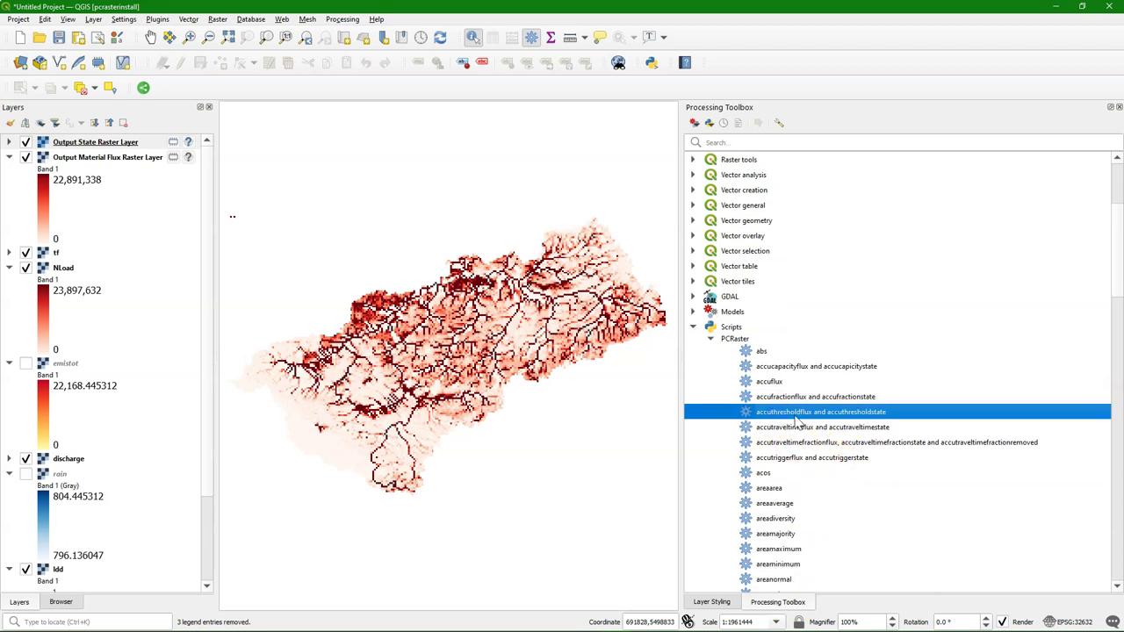
double_click(771, 415)
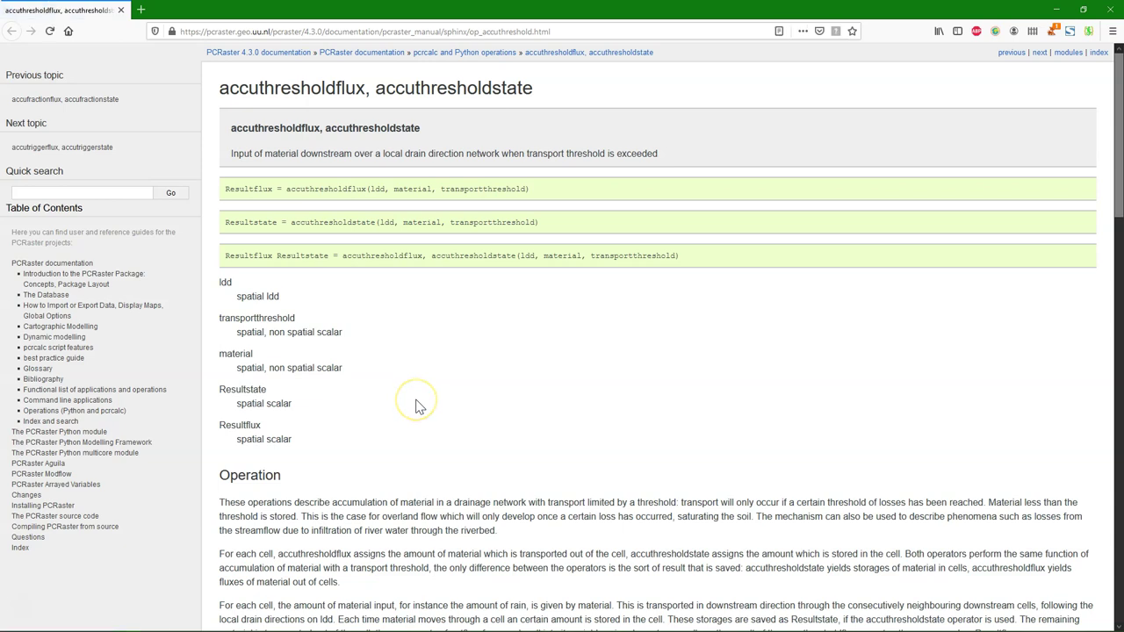
Finish reading the accuthresholdflux documentation page and close Firefox
scroll(418, 407, down, 4)
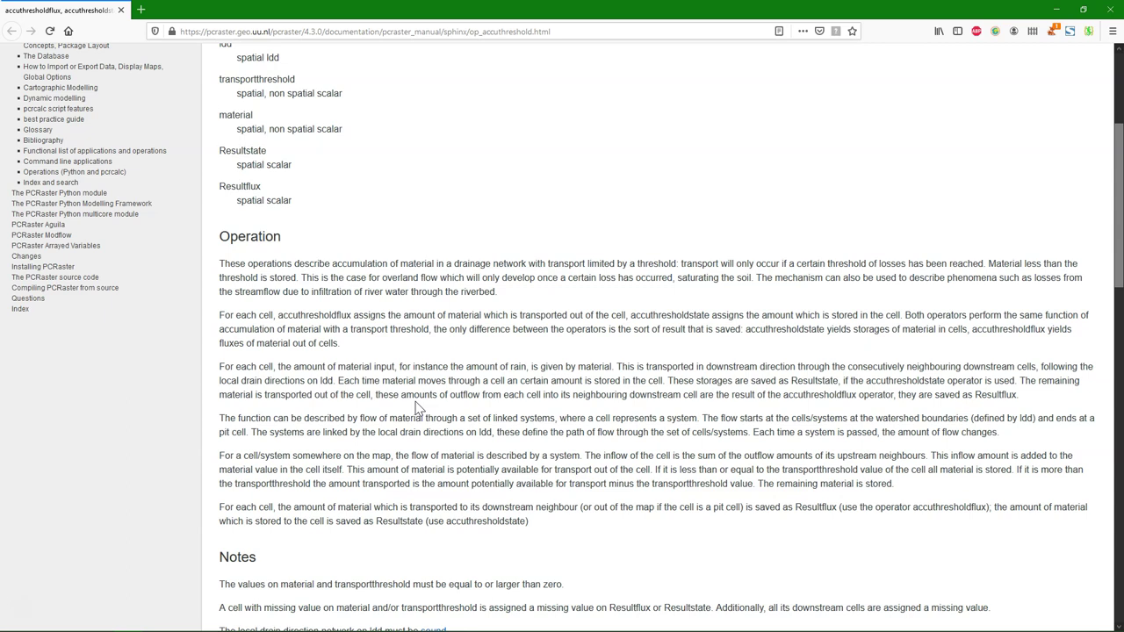
click(1108, 8)
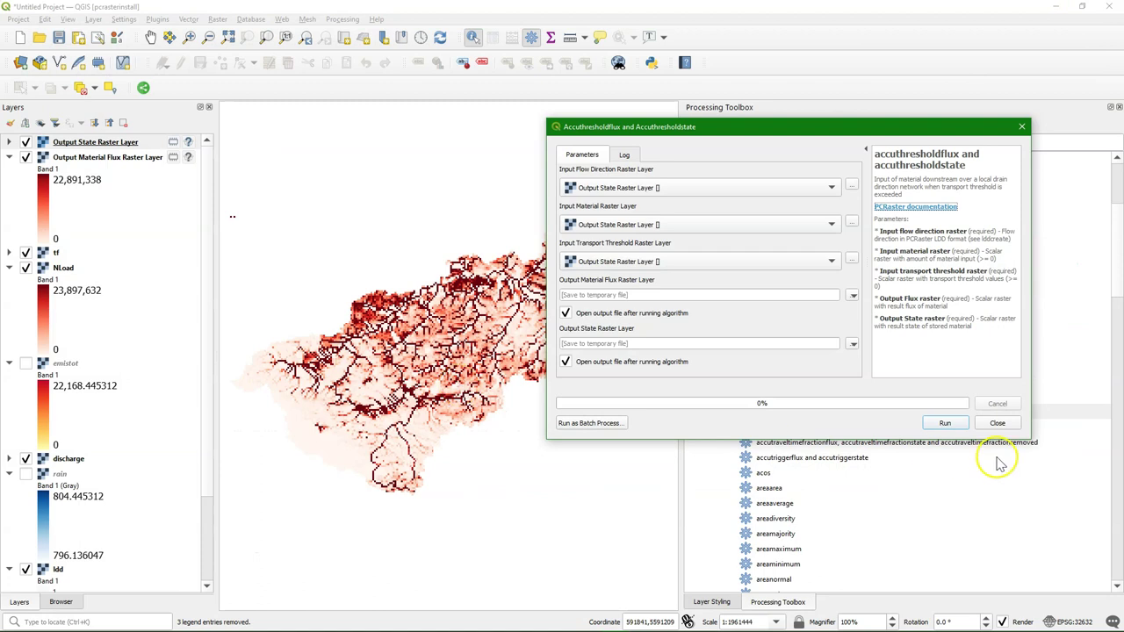
Set up the spatial tool with constant value 10, Scalar data type and ldd as mask
click(998, 422)
scroll(737, 507, down, 13)
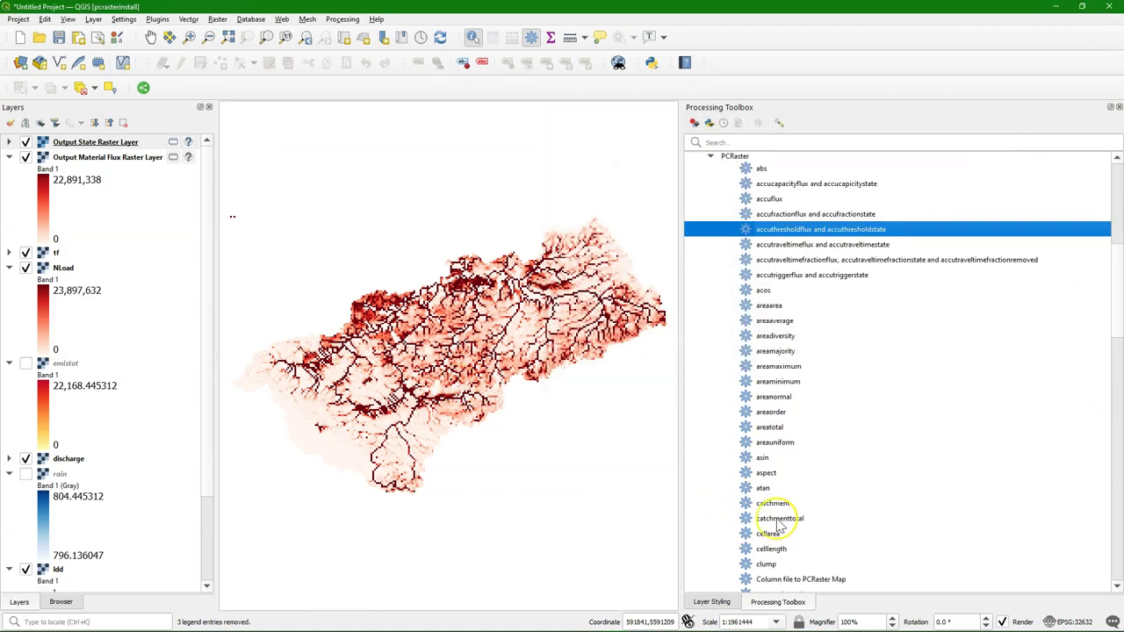
scroll(778, 524, down, 9)
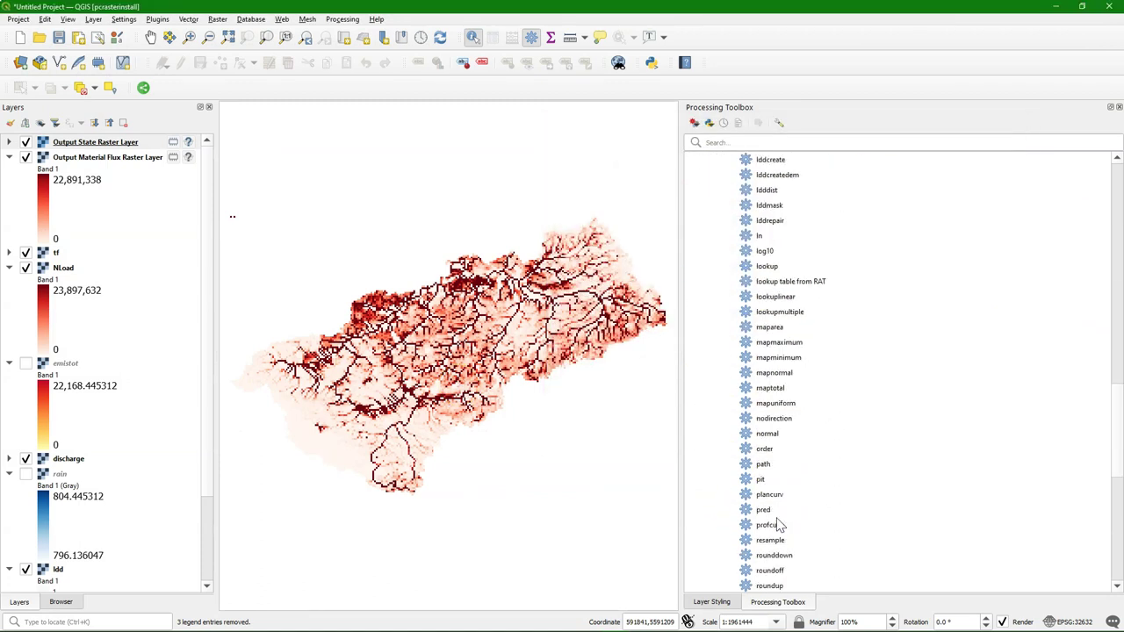
double_click(766, 465)
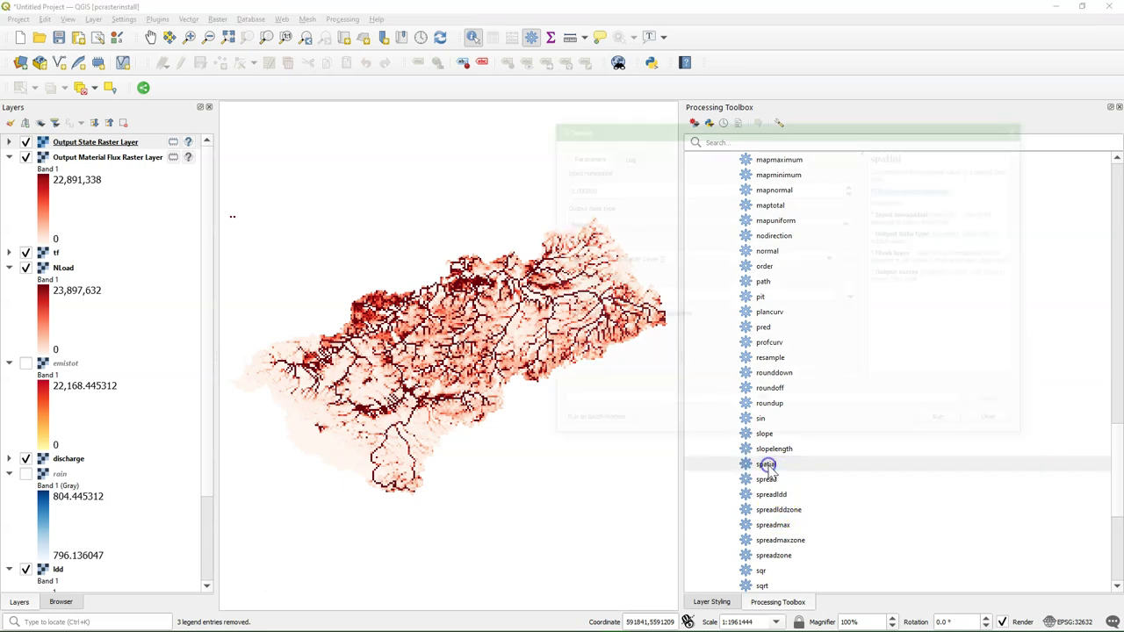
drag(619, 188, 535, 185)
text(10)
click(576, 225)
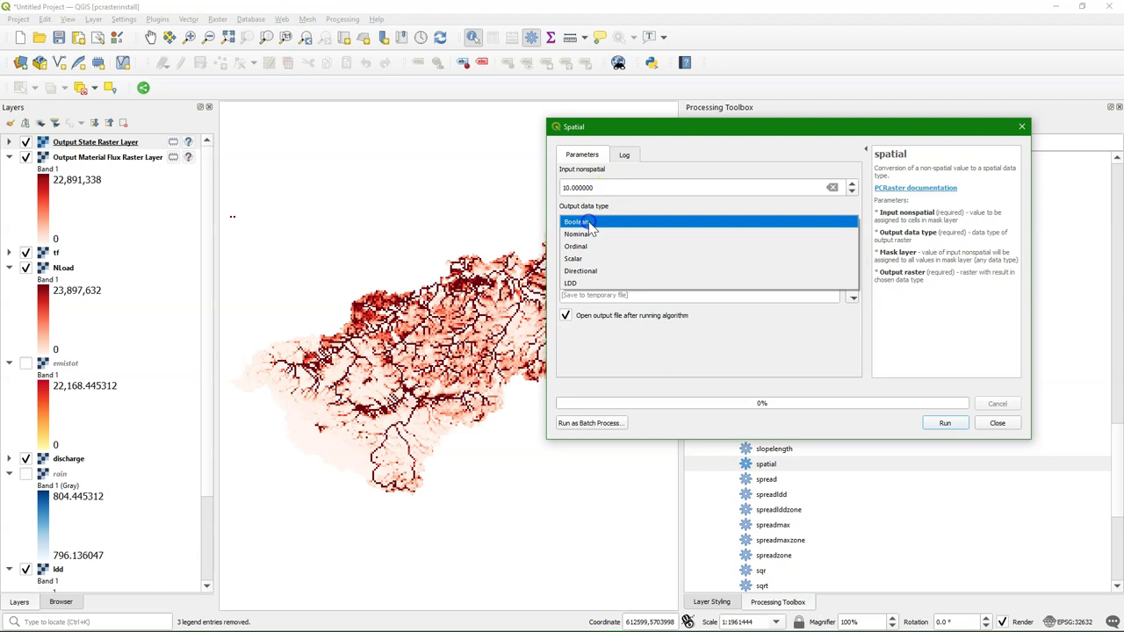
click(577, 258)
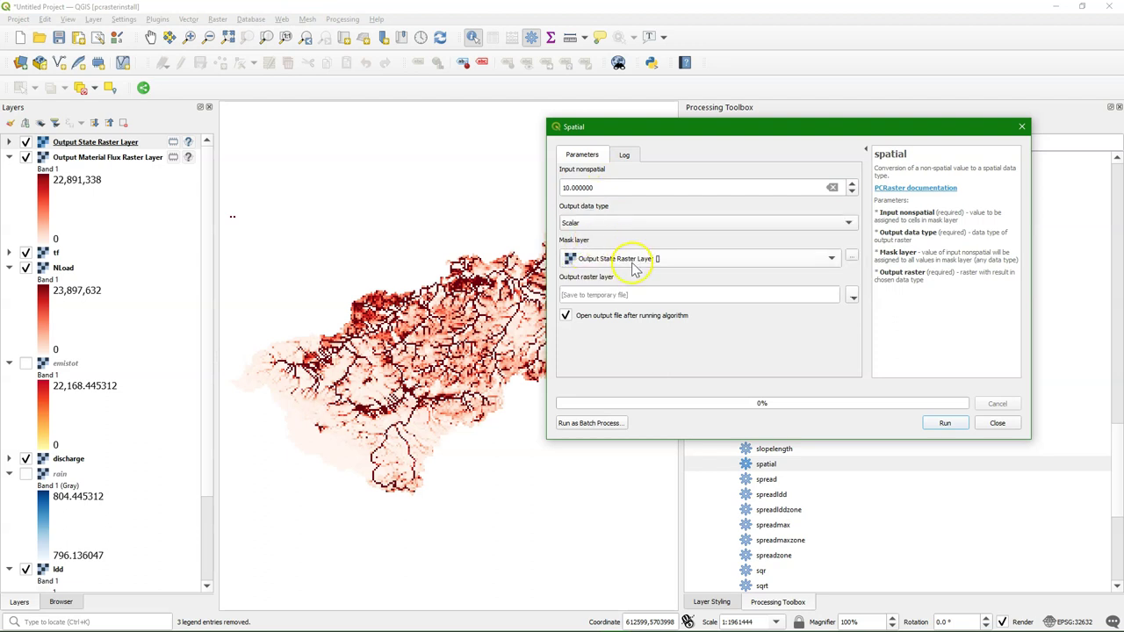
click(832, 259)
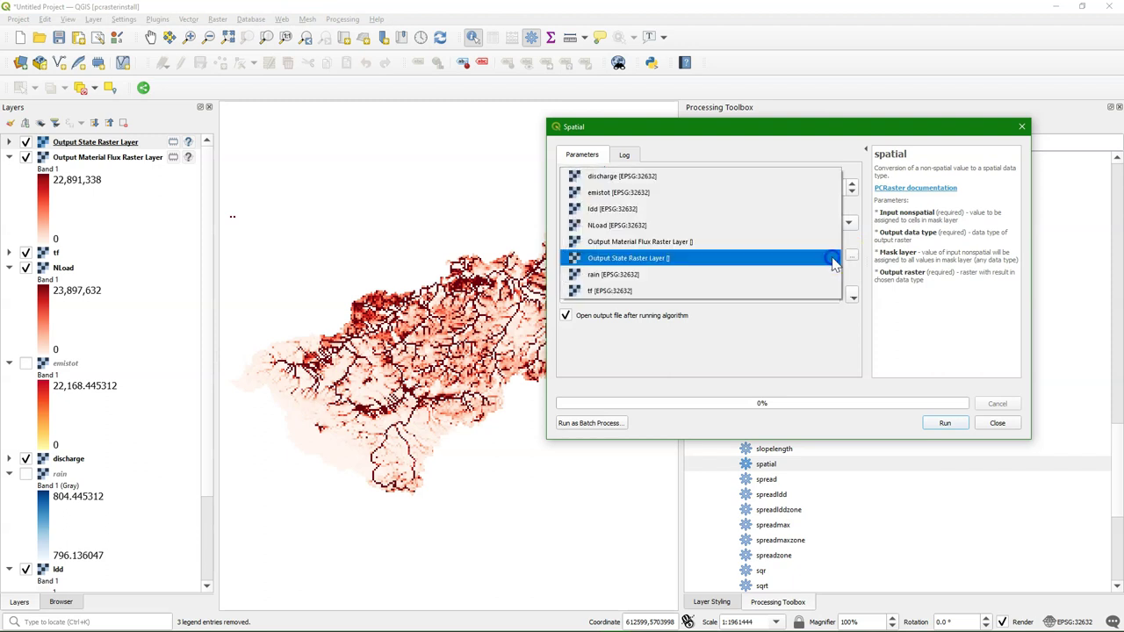
click(615, 209)
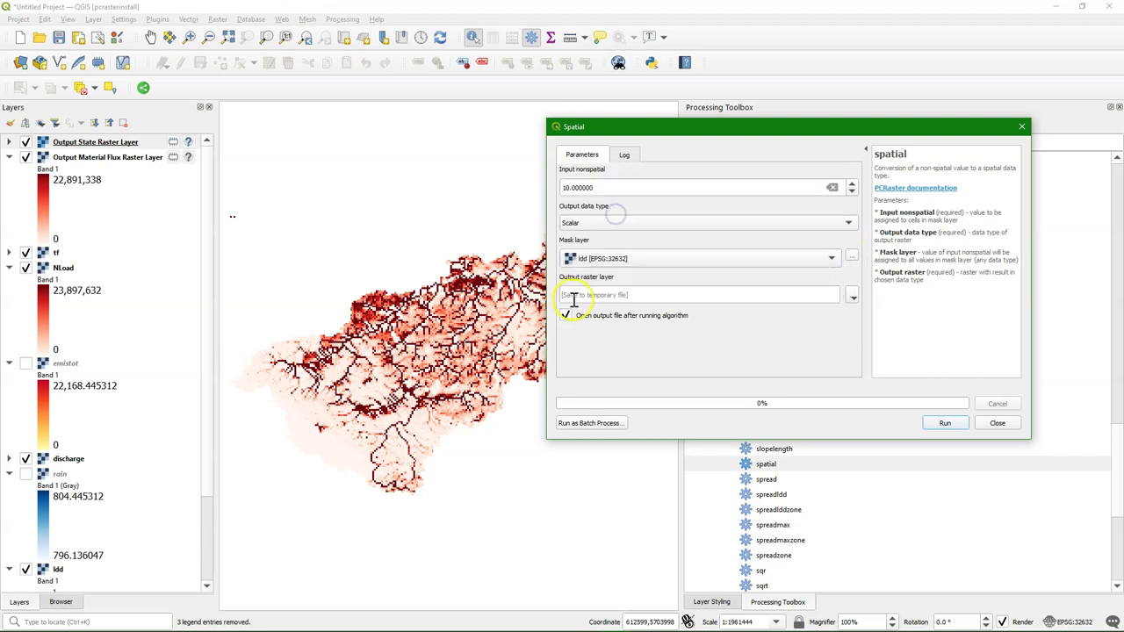
Save the output as threshold.map and run the spatial conversion
click(853, 298)
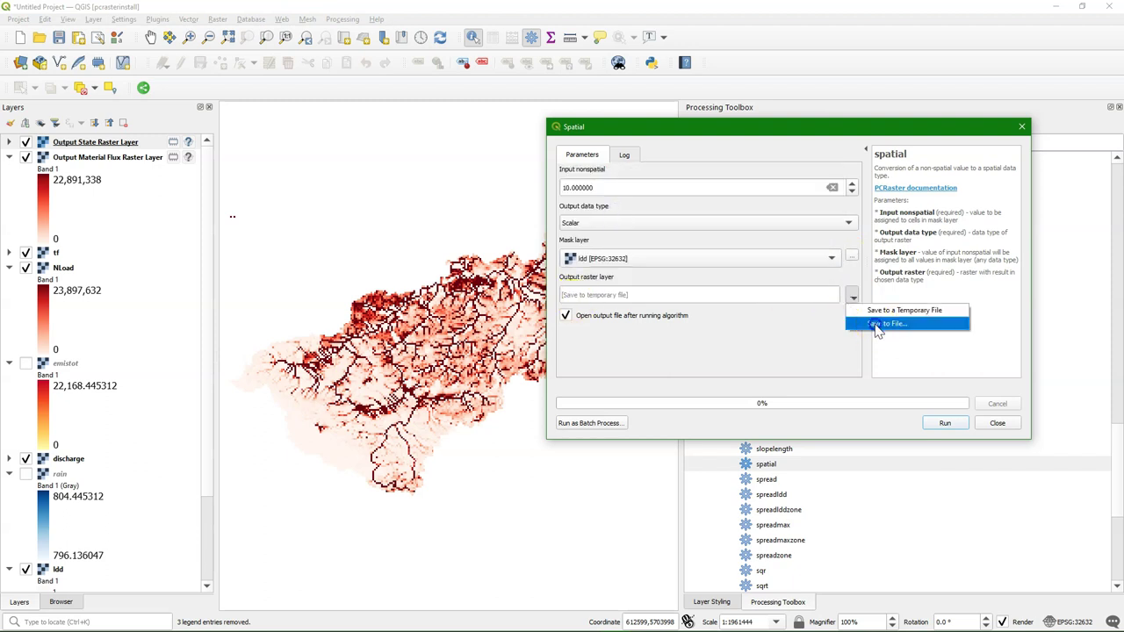
click(887, 324)
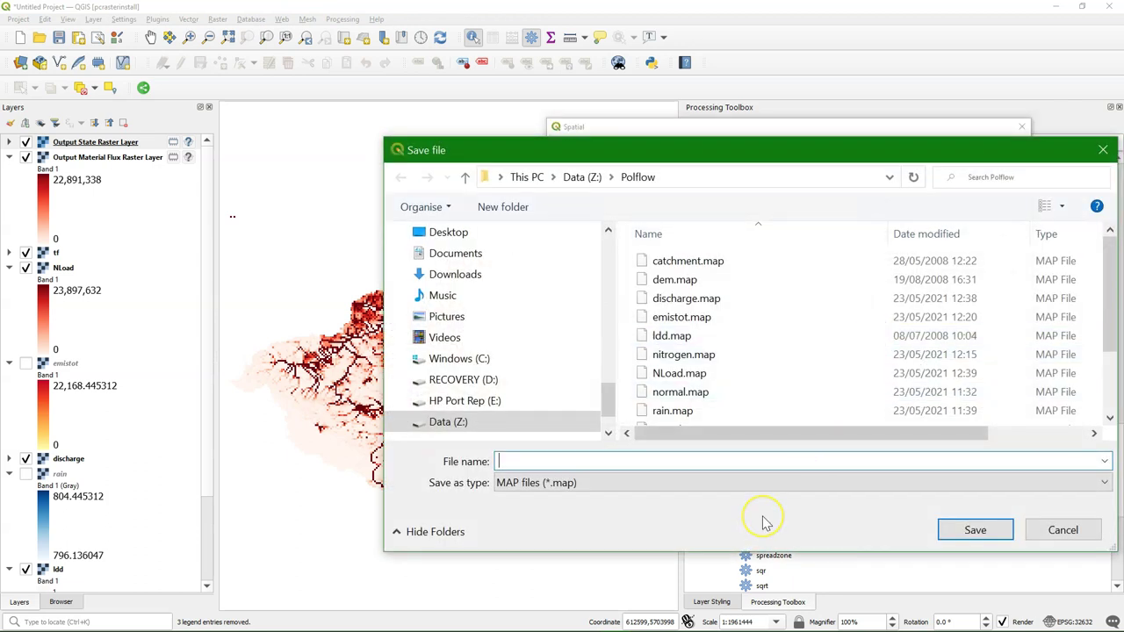
text(threshold)
click(970, 530)
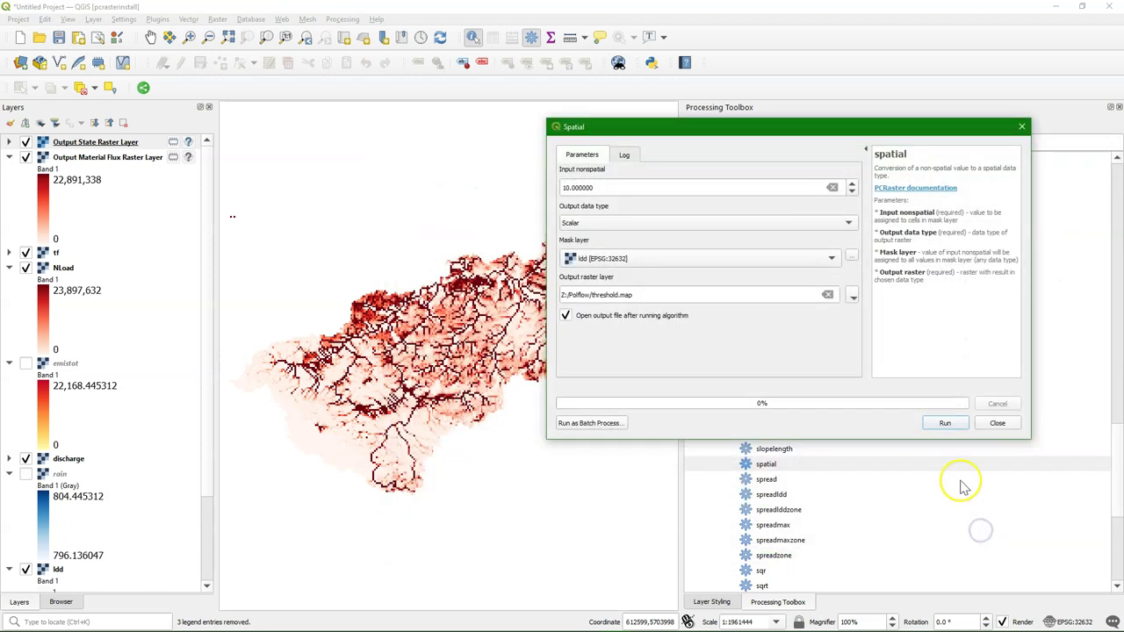
click(957, 428)
click(1010, 425)
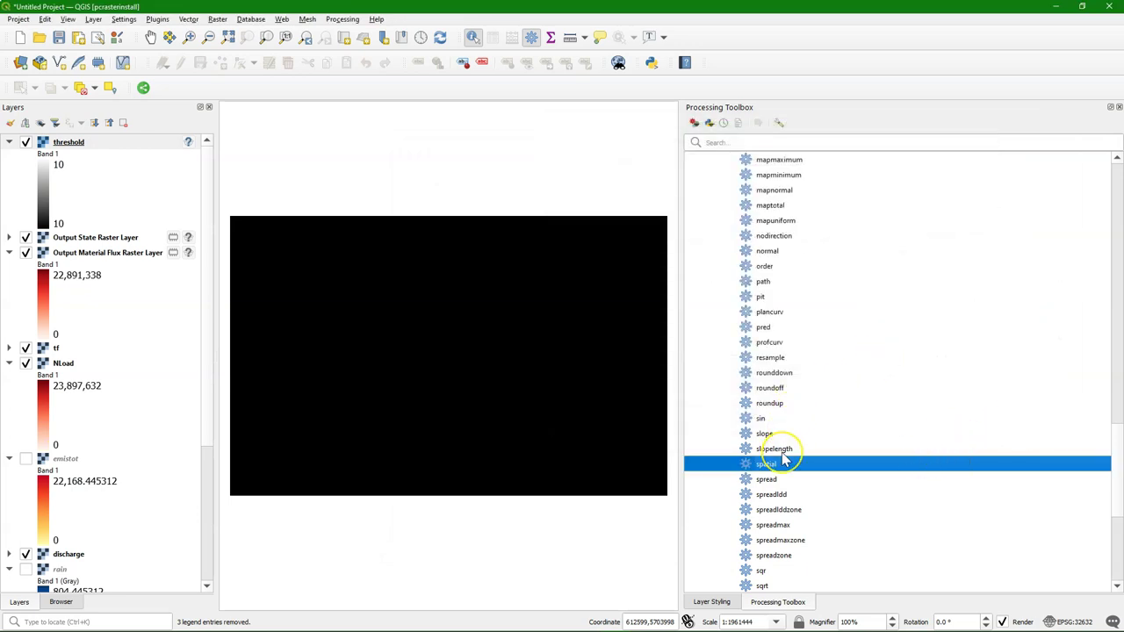
Run accuthresholdflux/state with ldd as flow direction, emistot as material and threshold
scroll(772, 396, up, 20)
double_click(777, 325)
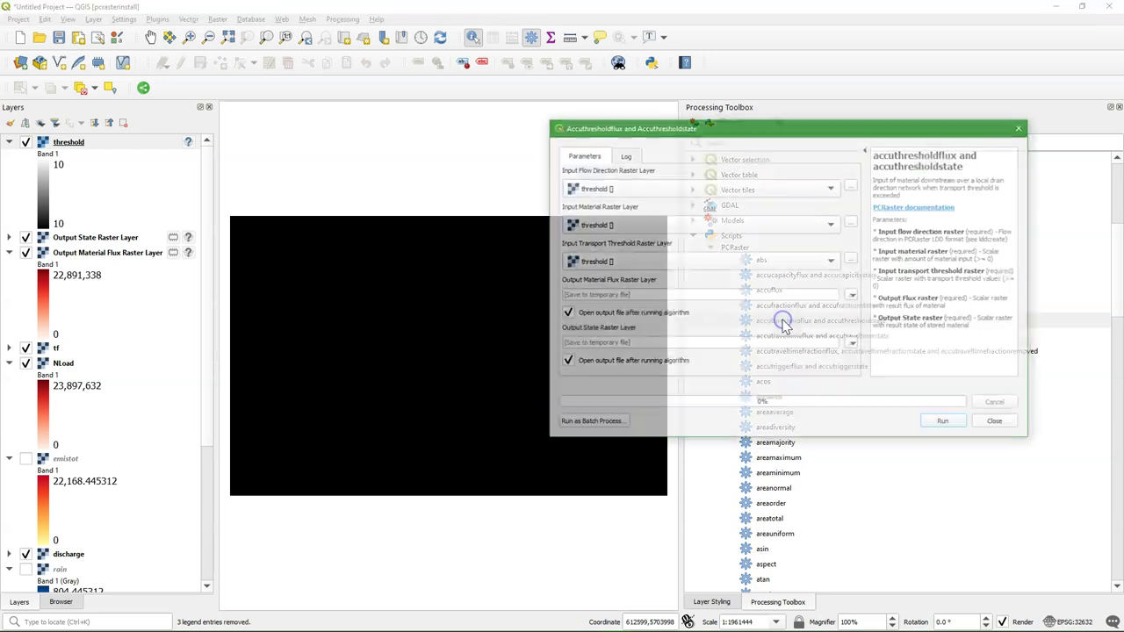
click(616, 187)
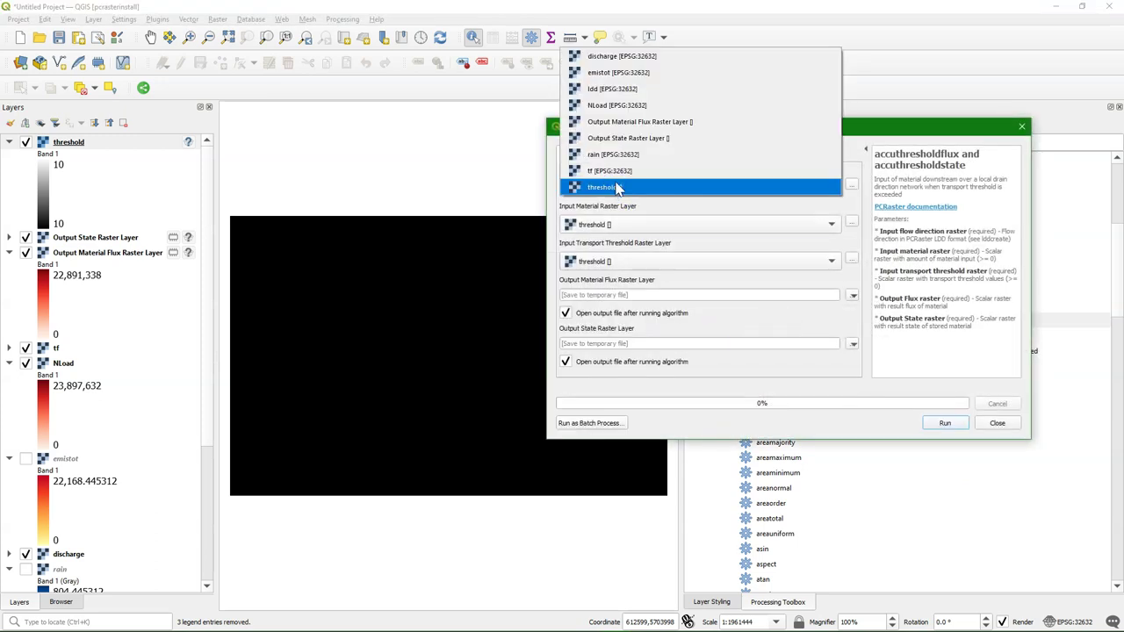
click(612, 89)
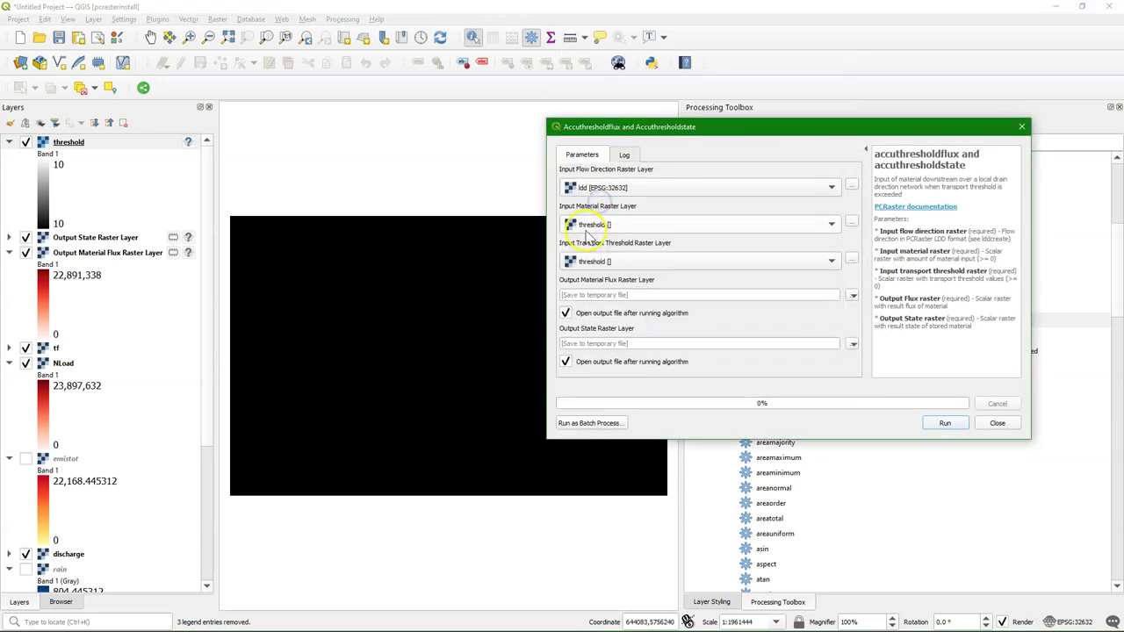
click(605, 225)
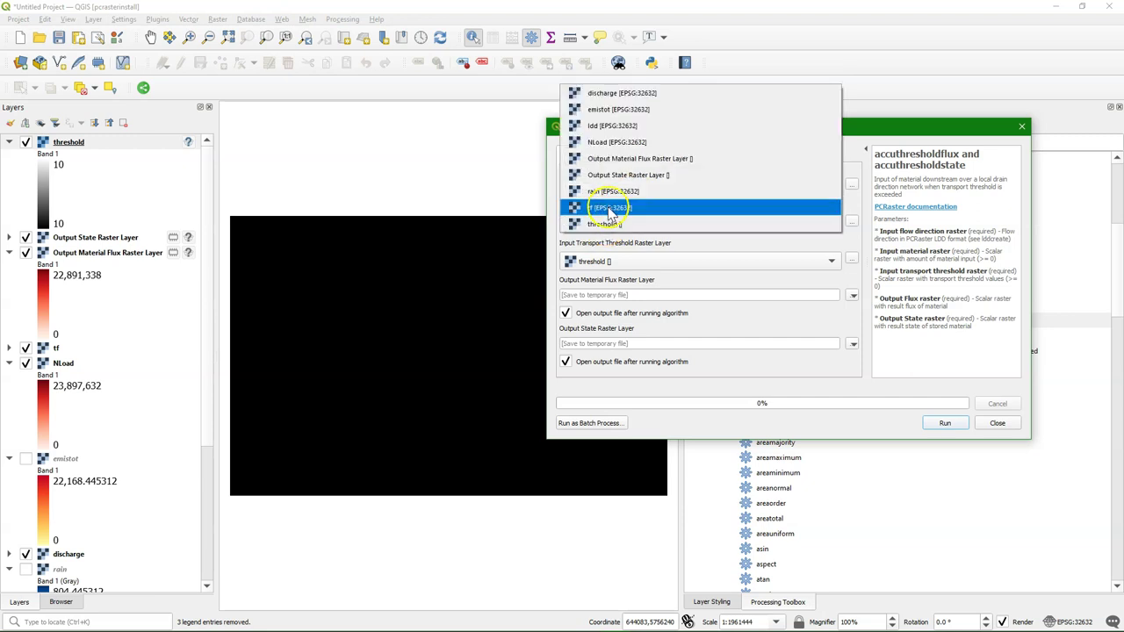
click(605, 110)
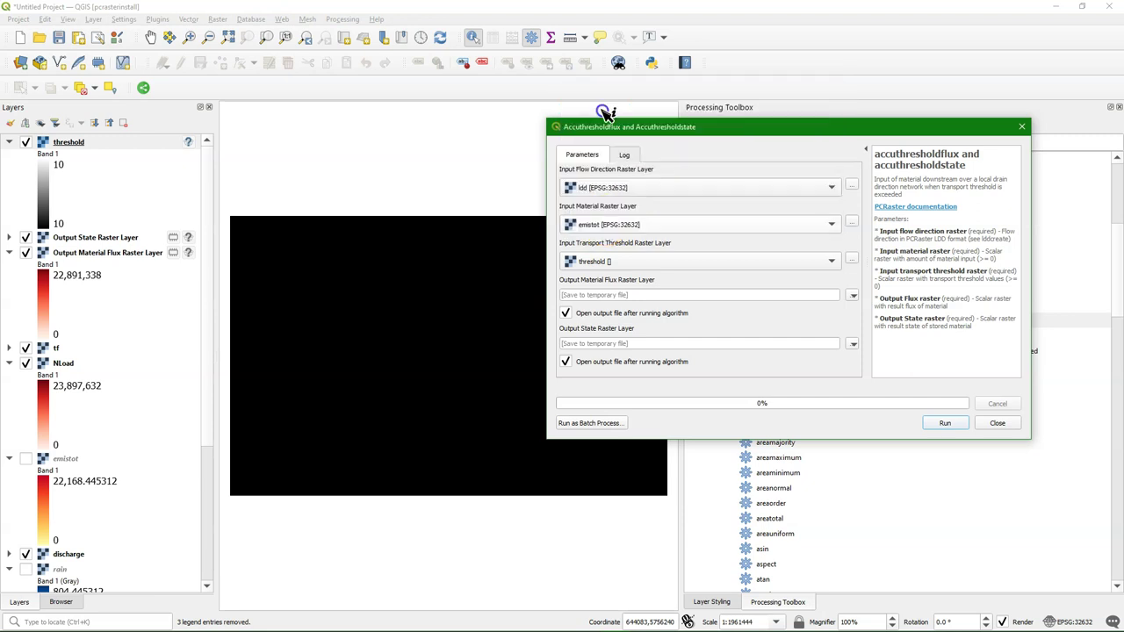
click(945, 425)
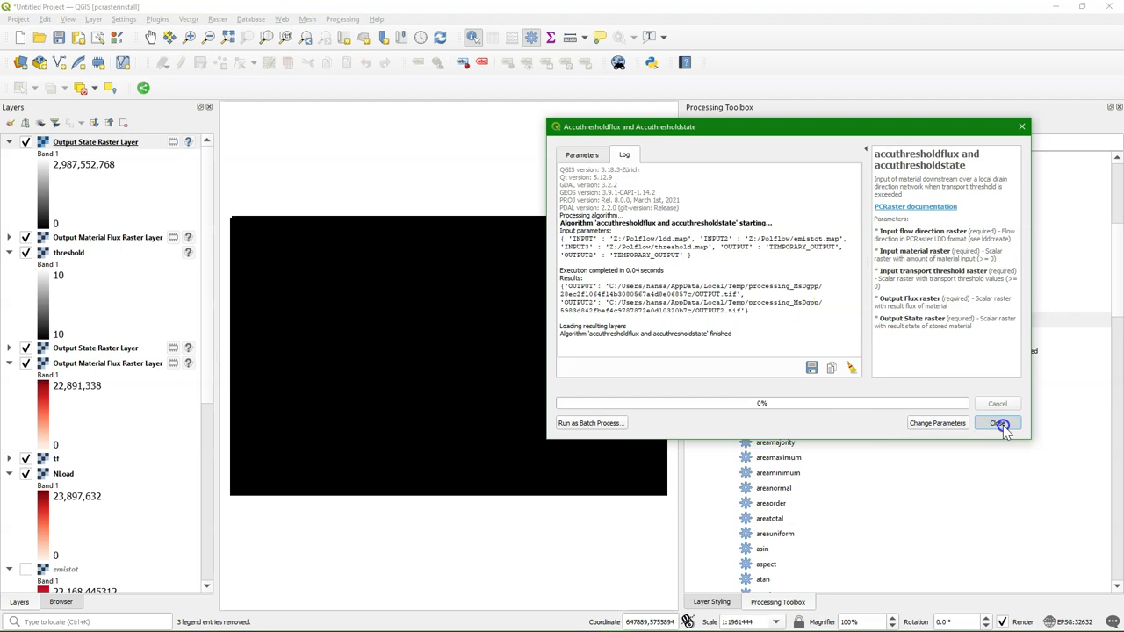
Move the new Output Material Flux layer to the top of the layer list
click(1000, 424)
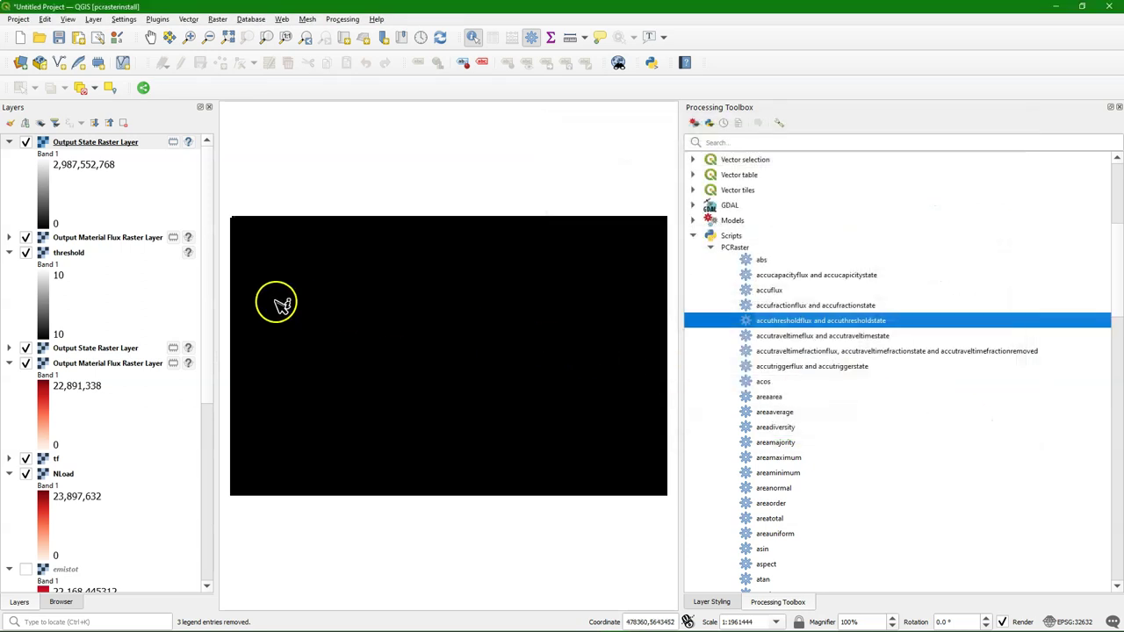
click(93, 239)
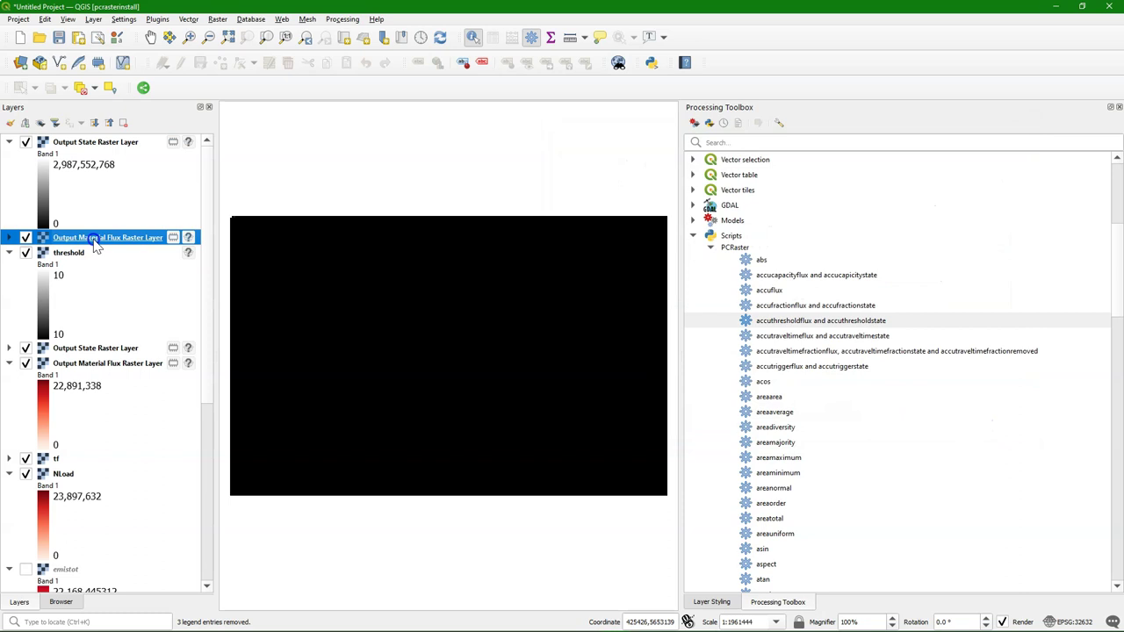
drag(95, 244, 92, 139)
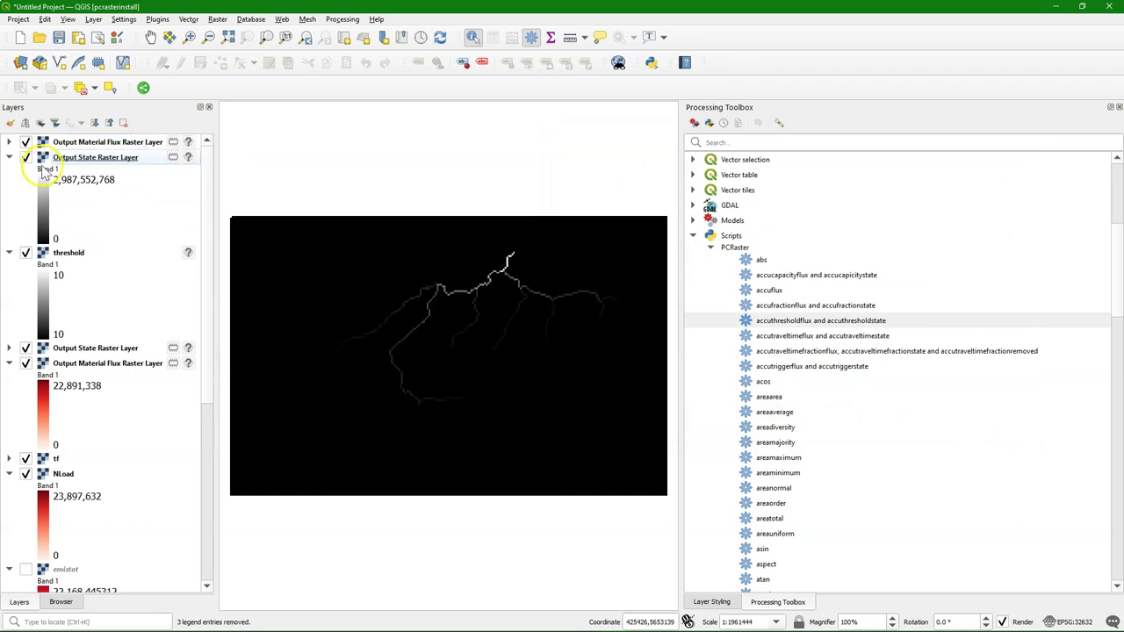
Style the flux layer as classified singleband pseudocolor and hide the state and threshold layers
click(74, 144)
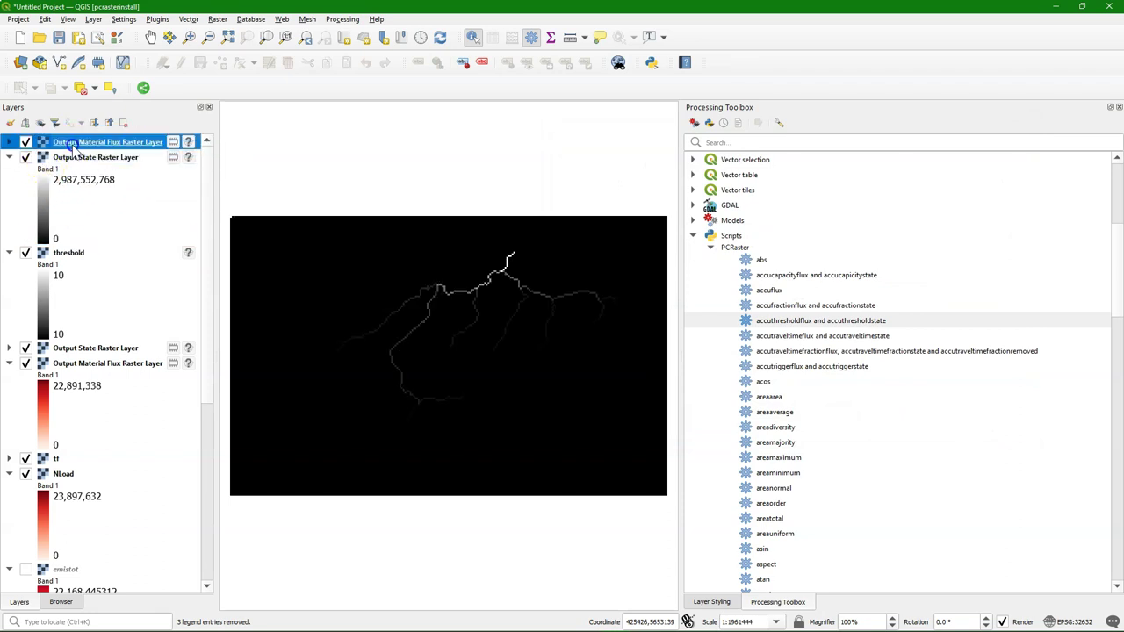
click(715, 603)
click(780, 148)
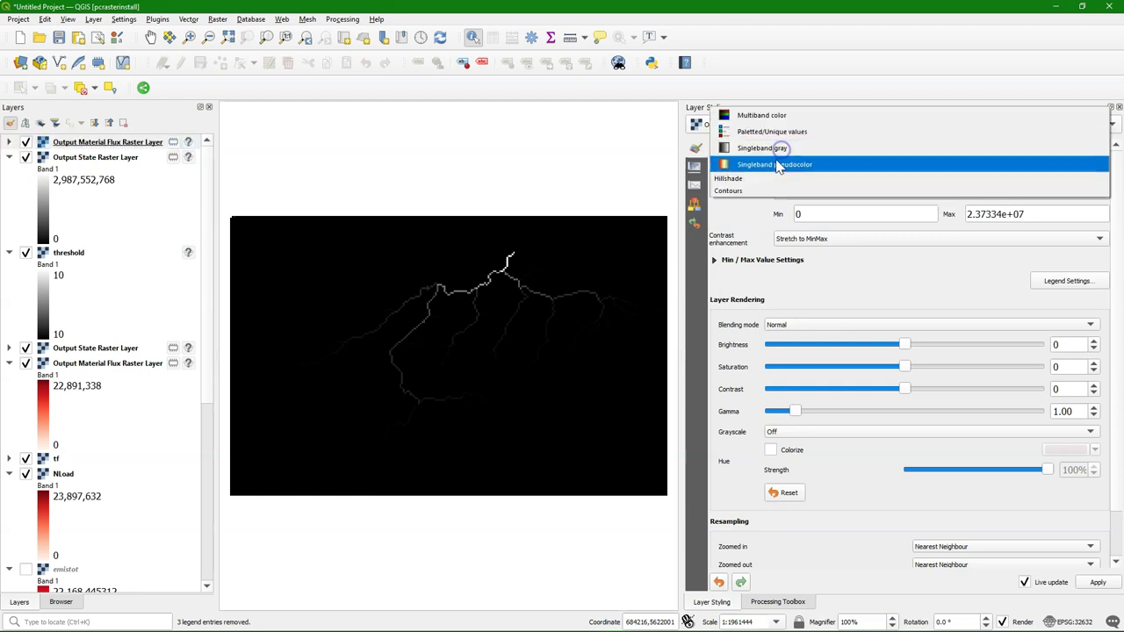
click(778, 165)
click(735, 500)
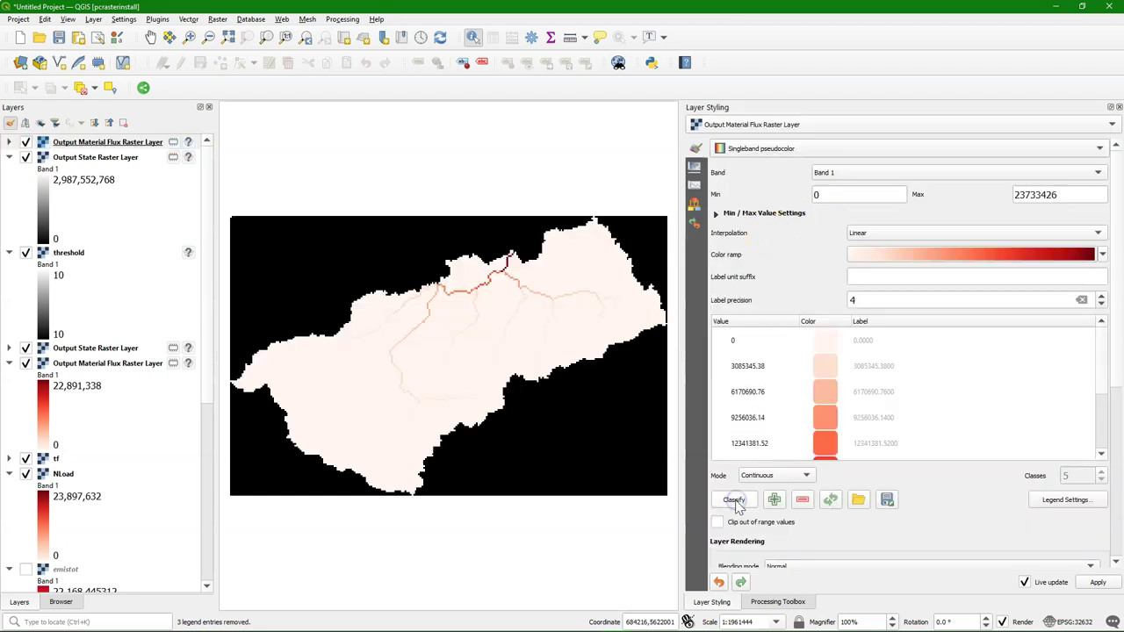
click(26, 157)
click(25, 252)
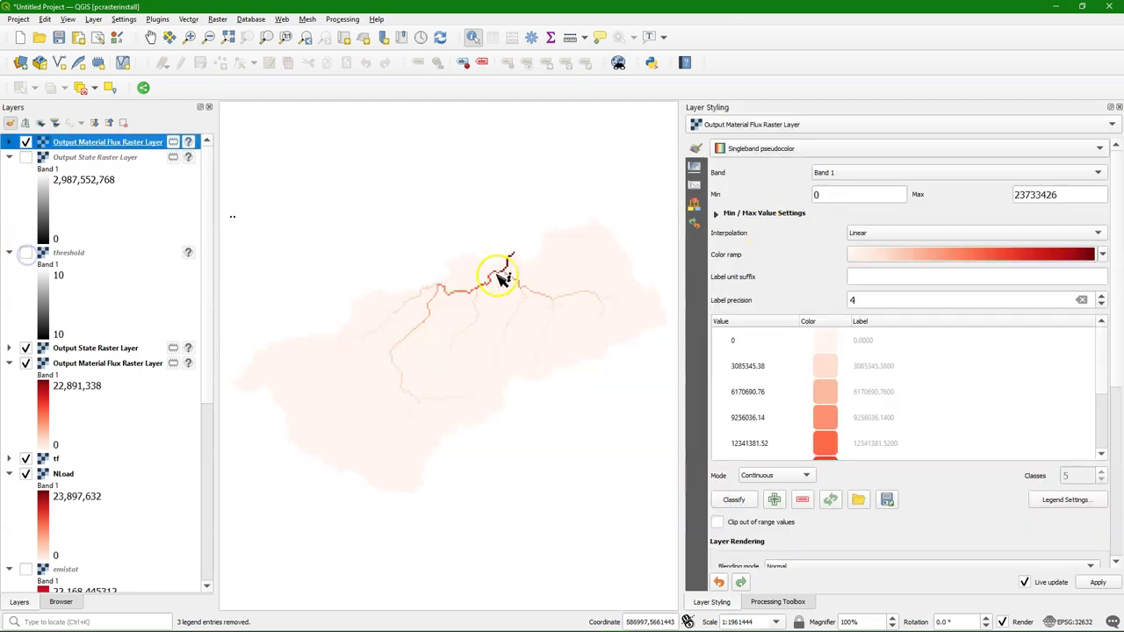
scroll(499, 277, up, 1)
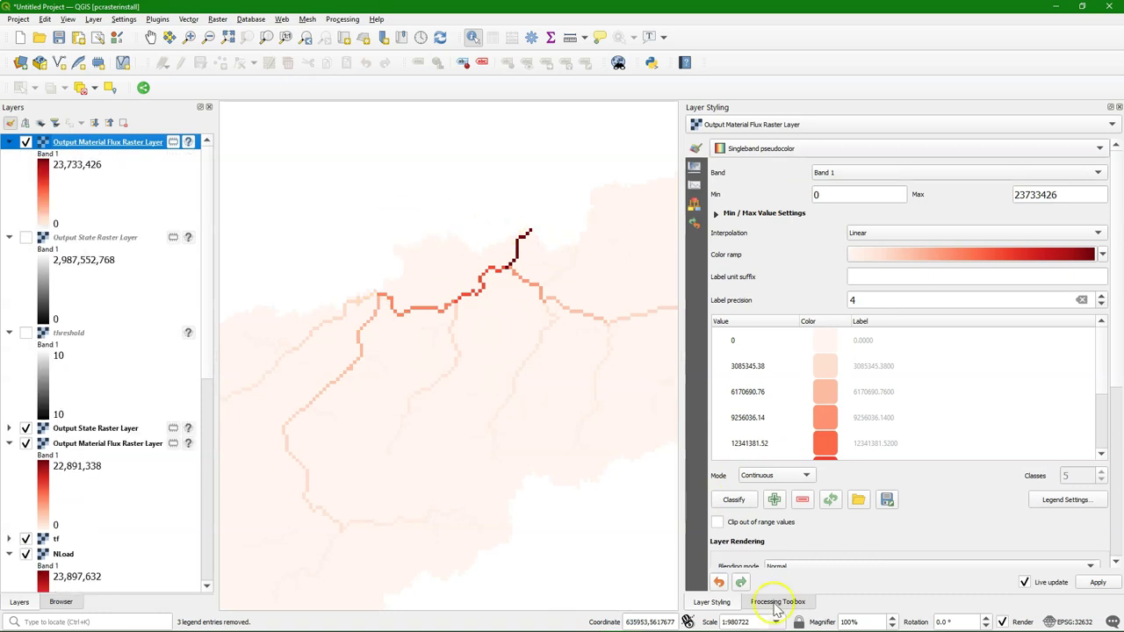
click(776, 603)
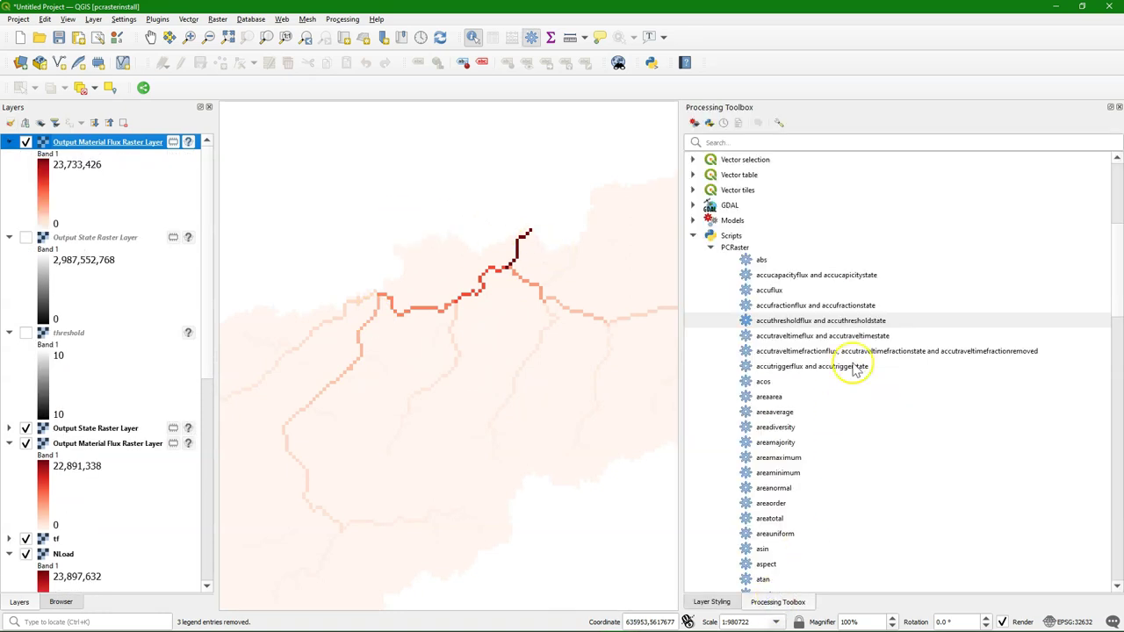
Select the accutraveltimeflux and accutraveltimestate algorithm to reach its PCRaster documentation
click(767, 338)
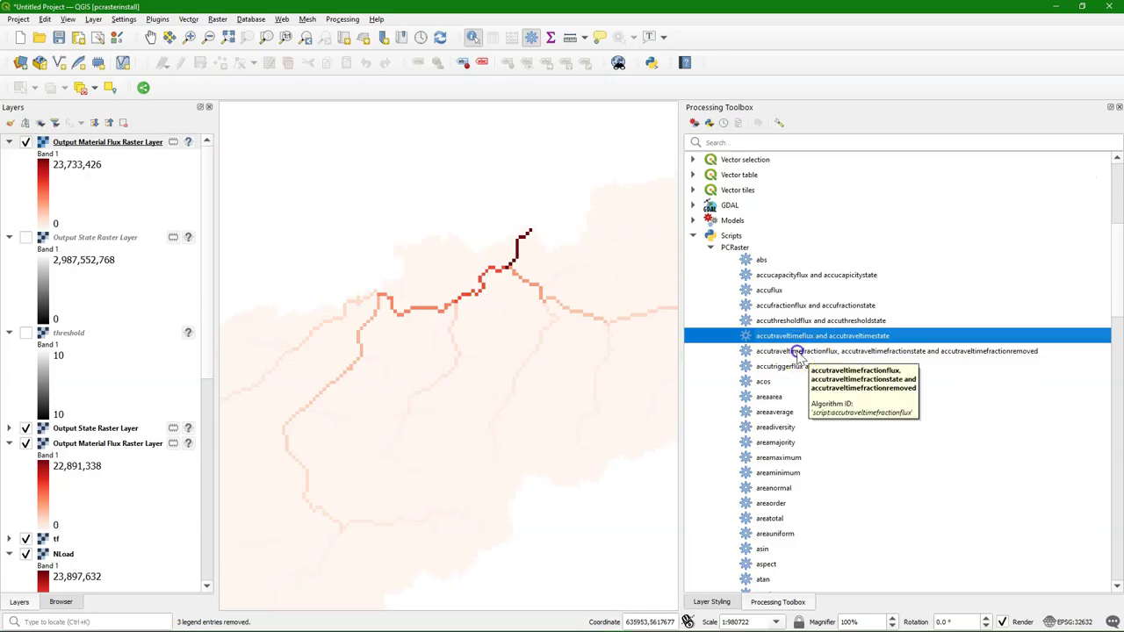
Inspect the accutraveltimefractionflux dialog, then open accutriggerflux and accutriggerstate
double_click(796, 352)
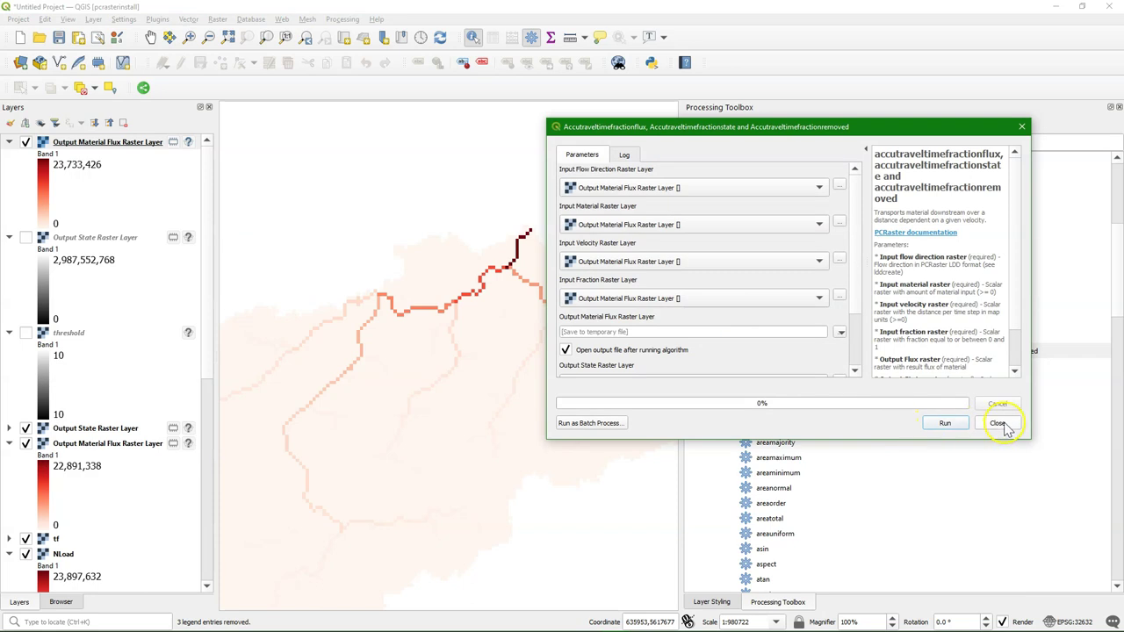
drag(891, 439, 896, 501)
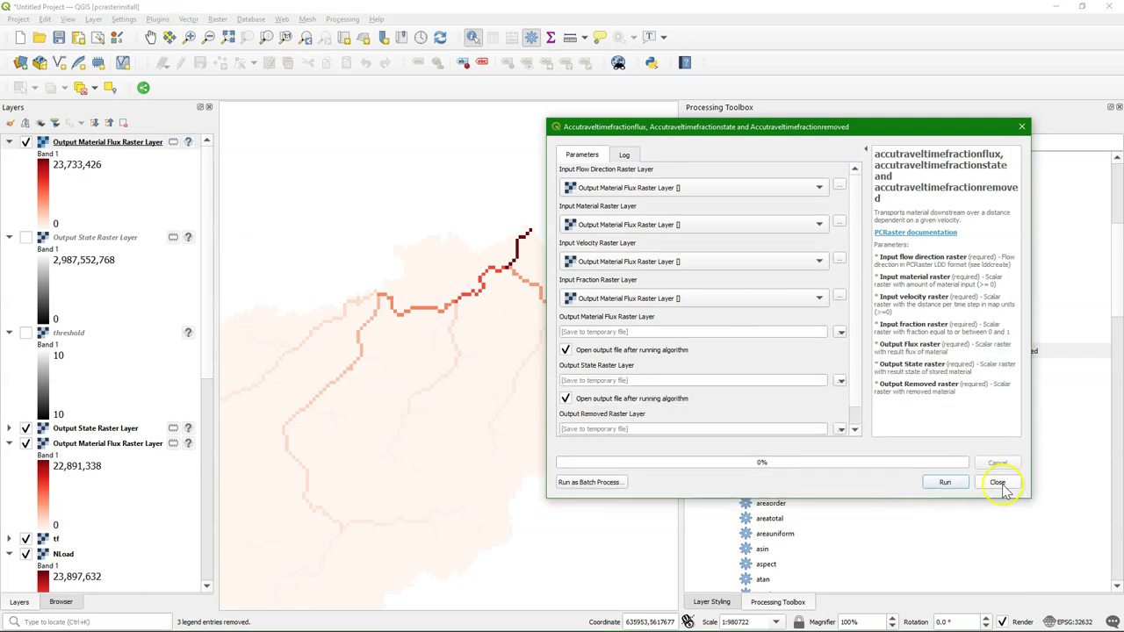
click(1001, 483)
double_click(780, 365)
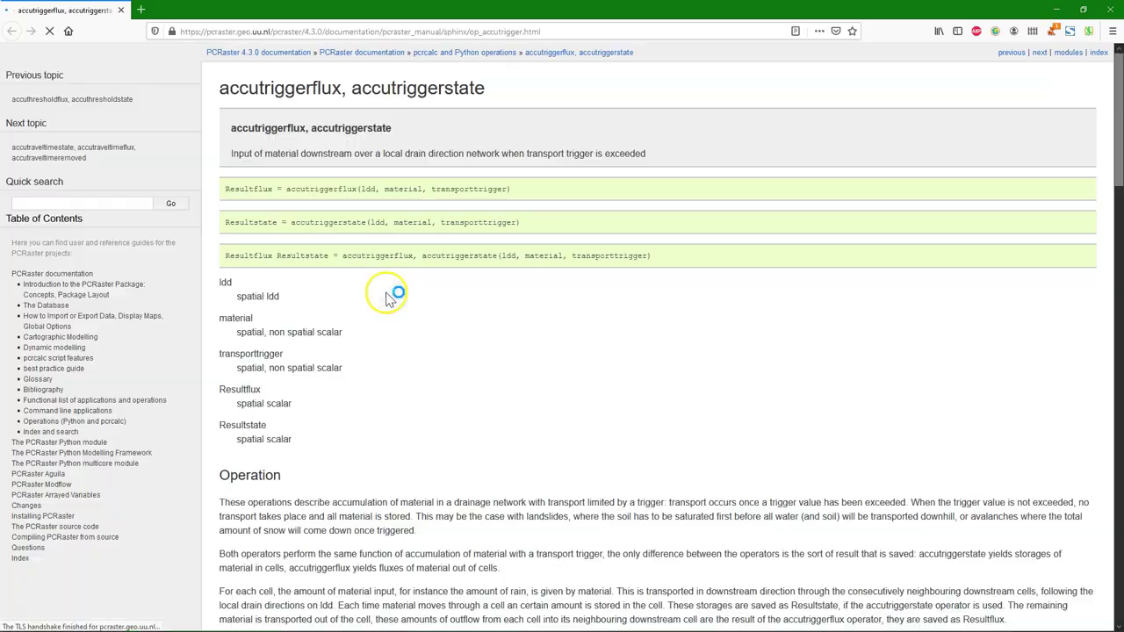
Scroll the accutrigger documentation to the State1.map/Flux1.map example with trigger 1.5
scroll(902, 294, down, 10)
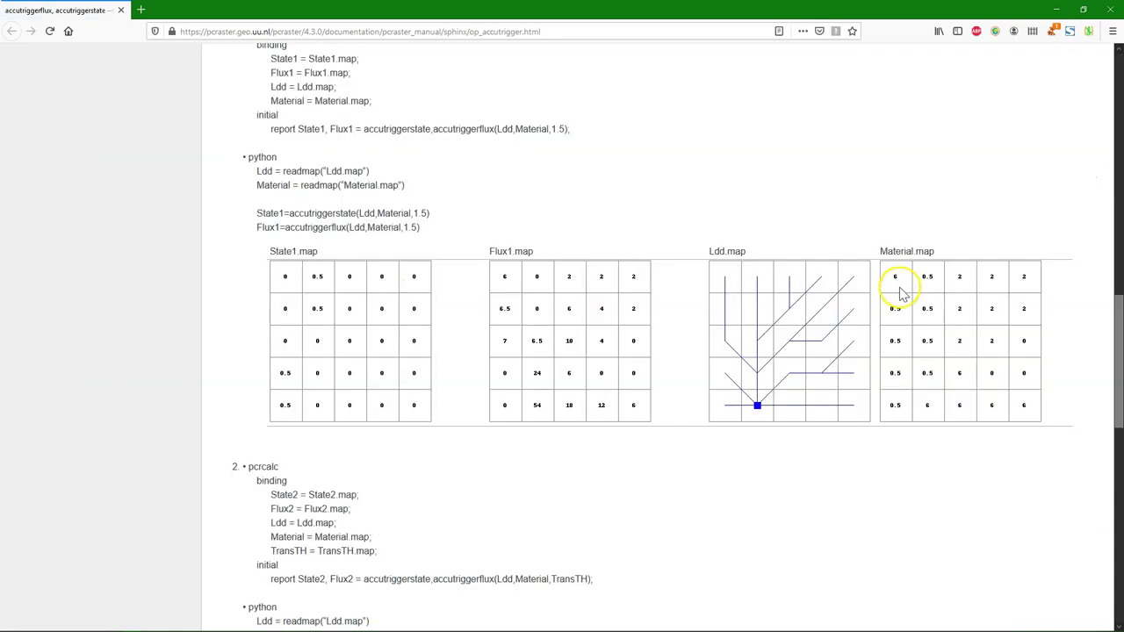